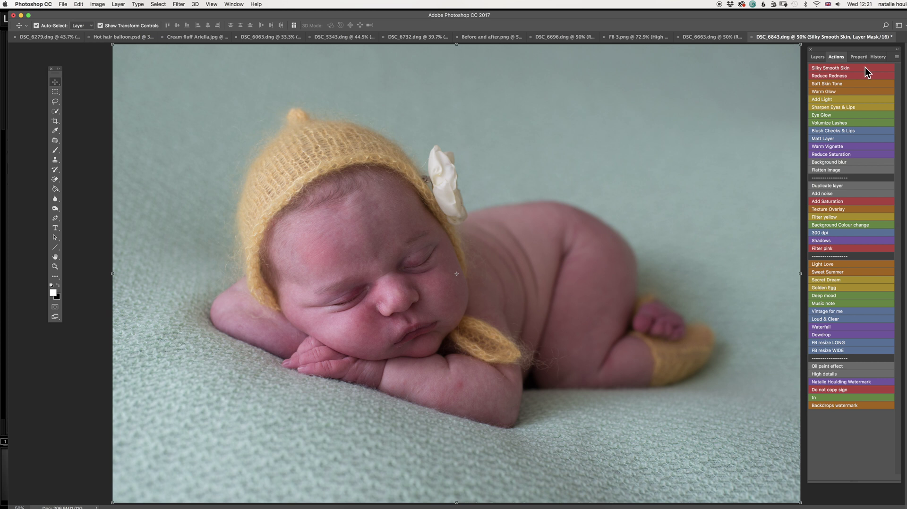
# - Set up a soft 297 px brush at 64% opacity for the Silky Smooth Skin layer mask
pyautogui.click(817, 57)
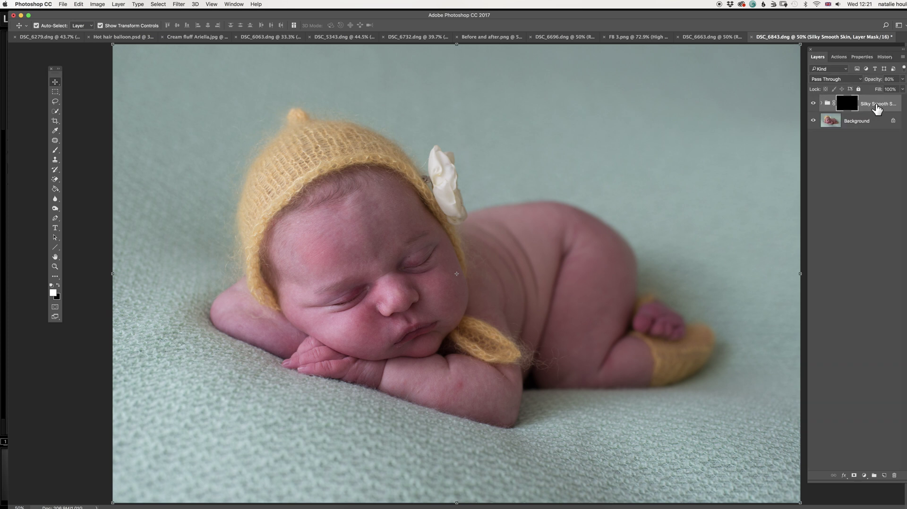
pyautogui.click(55, 150)
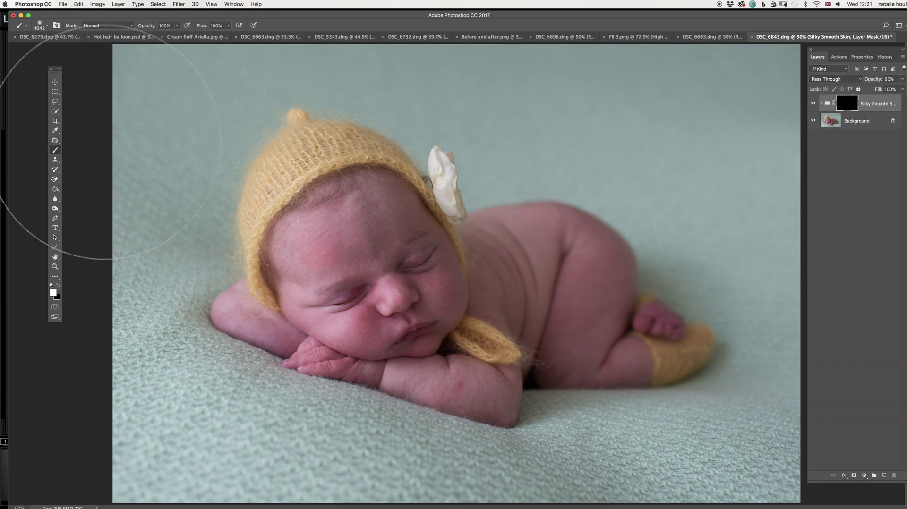
pyautogui.rightClick(507, 172)
pyautogui.moveTo(587, 192); pyautogui.dragTo(580, 192)
pyautogui.click(177, 26)
pyautogui.click(166, 35)
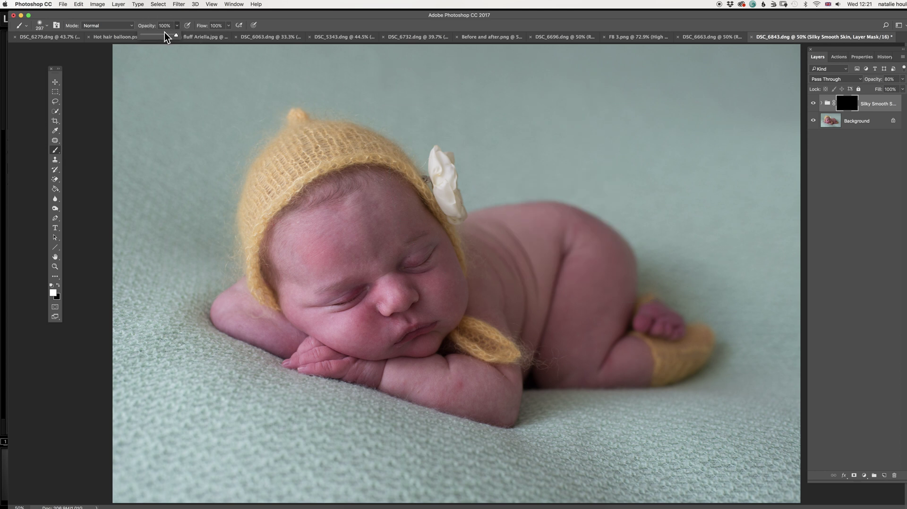
# - Paint the skin smoothing onto the baby's forehead, cheeks, back, legs, arms and hands
pyautogui.click(293, 261)
pyautogui.moveTo(293, 261)
pyautogui.mouseDown()
pyautogui.moveTo(311, 270)
pyautogui.moveTo(324, 251)
pyautogui.mouseUp()
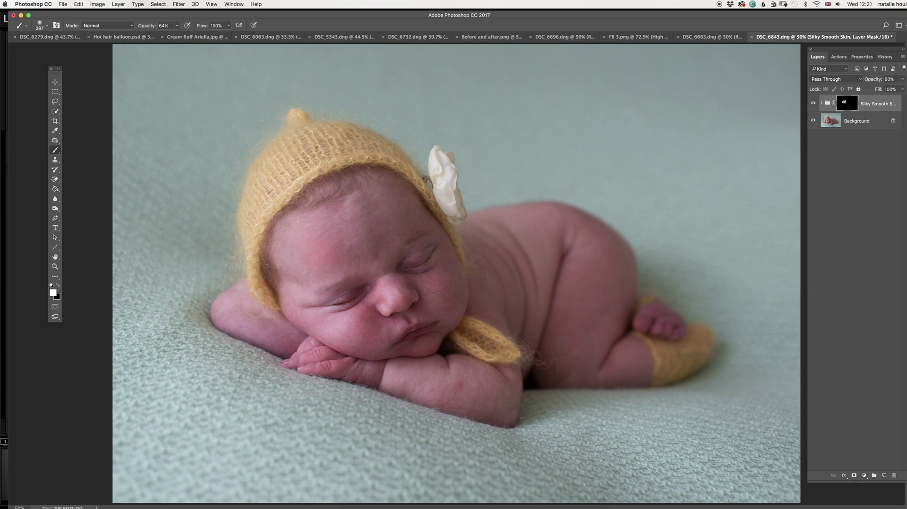
pyautogui.moveTo(338, 324)
pyautogui.mouseDown()
pyautogui.moveTo(307, 325)
pyautogui.moveTo(417, 354)
pyautogui.moveTo(435, 346)
pyautogui.moveTo(395, 325)
pyautogui.moveTo(388, 295)
pyautogui.mouseUp()
pyautogui.moveTo(575, 337)
pyautogui.mouseDown()
pyautogui.moveTo(598, 241)
pyautogui.moveTo(602, 338)
pyautogui.moveTo(546, 368)
pyautogui.moveTo(567, 386)
pyautogui.moveTo(638, 368)
pyautogui.moveTo(628, 359)
pyautogui.moveTo(608, 374)
pyautogui.moveTo(587, 361)
pyautogui.moveTo(617, 294)
pyautogui.moveTo(574, 314)
pyautogui.moveTo(583, 263)
pyautogui.moveTo(571, 243)
pyautogui.moveTo(527, 269)
pyautogui.mouseUp()
pyautogui.moveTo(488, 392)
pyautogui.mouseDown()
pyautogui.moveTo(474, 358)
pyautogui.moveTo(420, 396)
pyautogui.moveTo(335, 369)
pyautogui.moveTo(285, 322)
pyautogui.mouseUp()
# - Refine the Silky Smooth Skin mask, reducing the brush to 79 px for small areas and enlarging it to 163 px
pyautogui.rightClick(544, 258)
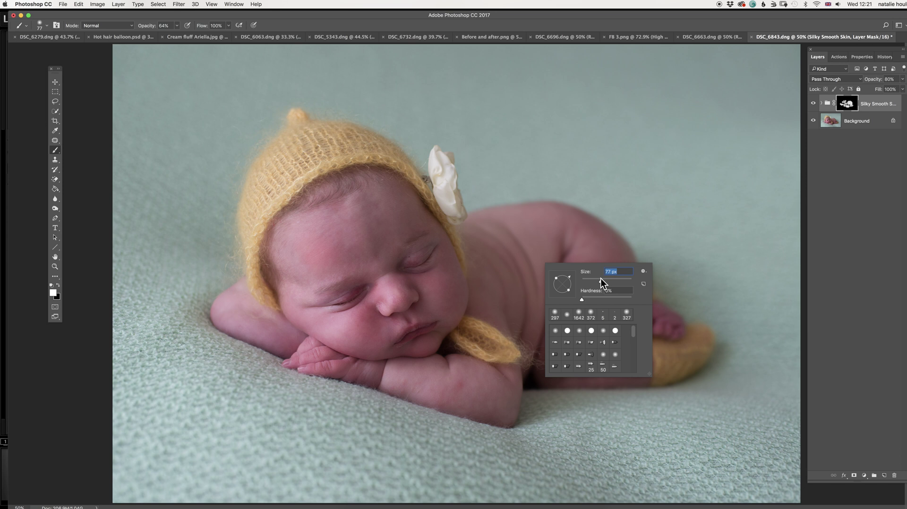
pyautogui.press('Return')
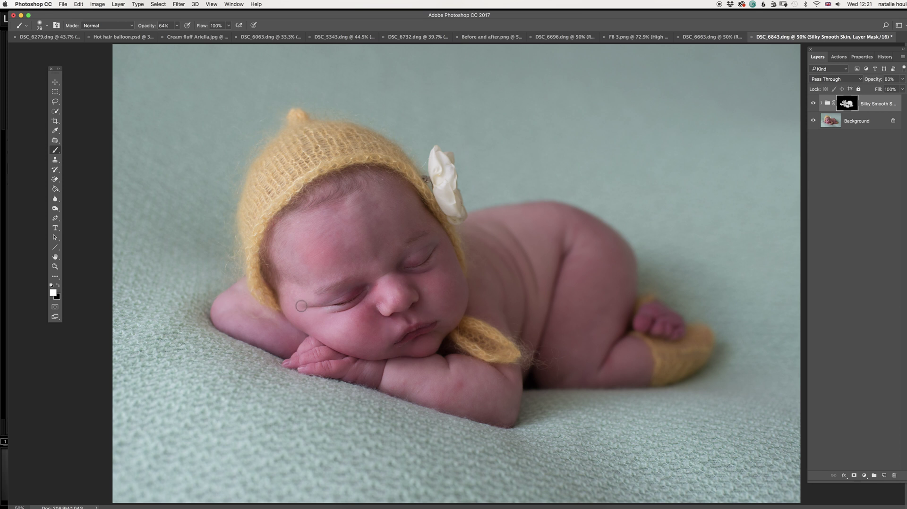
pyautogui.rightClick(360, 261)
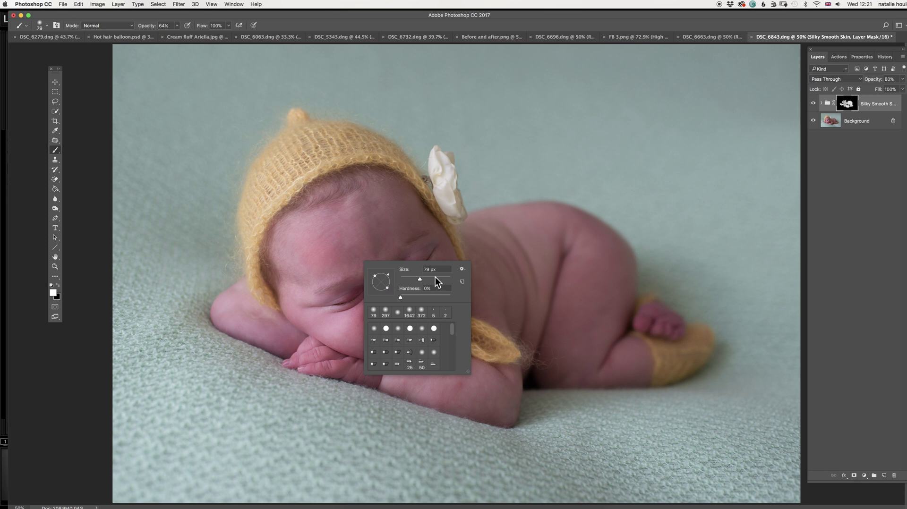
pyautogui.press('Return')
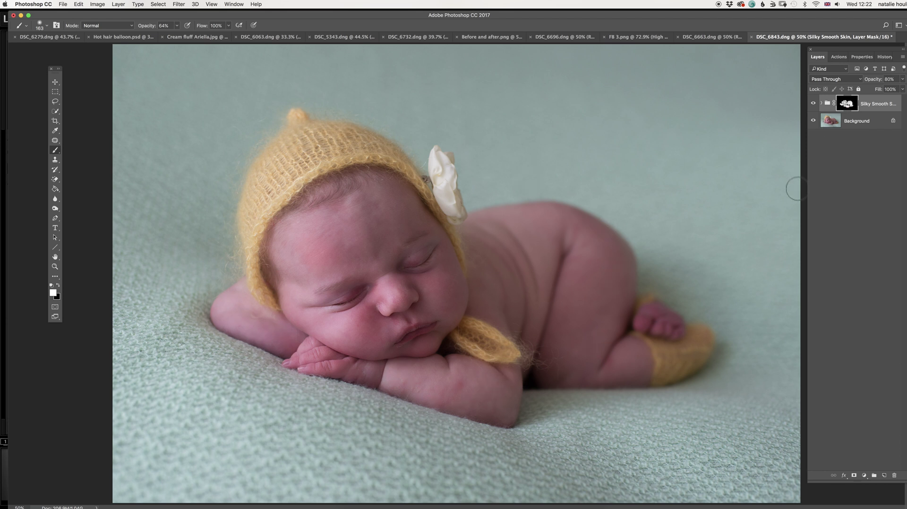
# - Inspect the smoothed skin up close with the Silky Smooth Skin group toggled for comparison, and flatten the image
pyautogui.scroll(3, 388, 301)
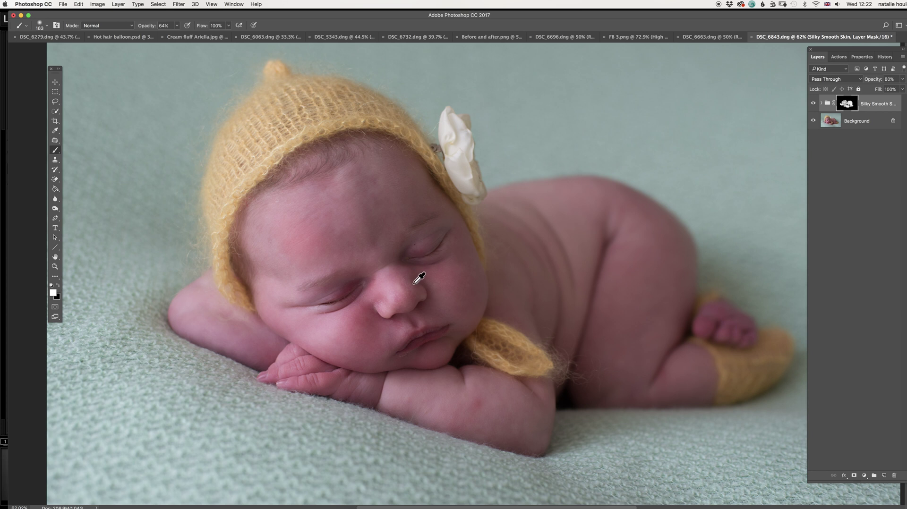
pyautogui.scroll(6, 415, 283)
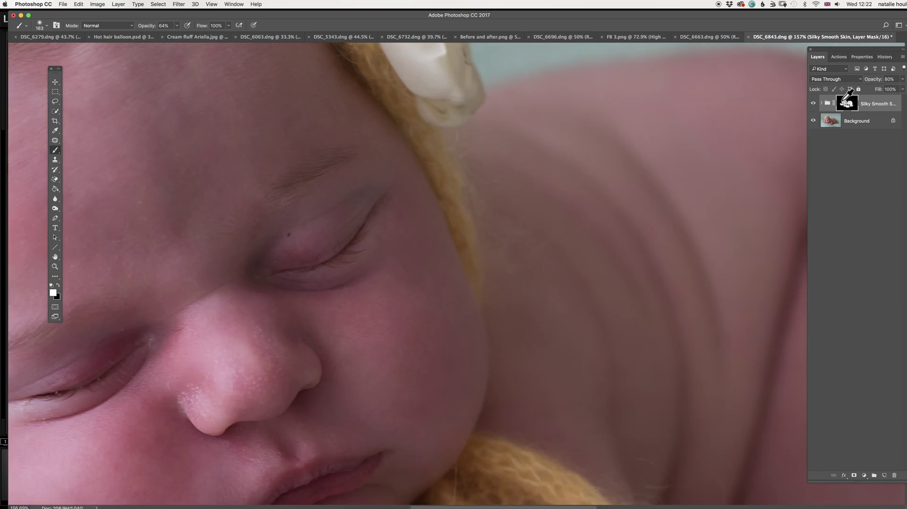
pyautogui.scroll(-4, 345, 307)
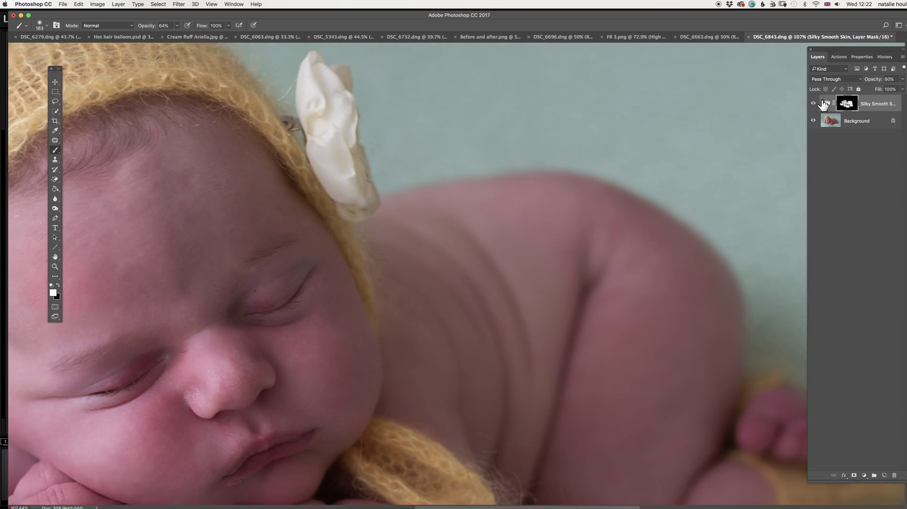
pyautogui.click(813, 103)
pyautogui.click(838, 57)
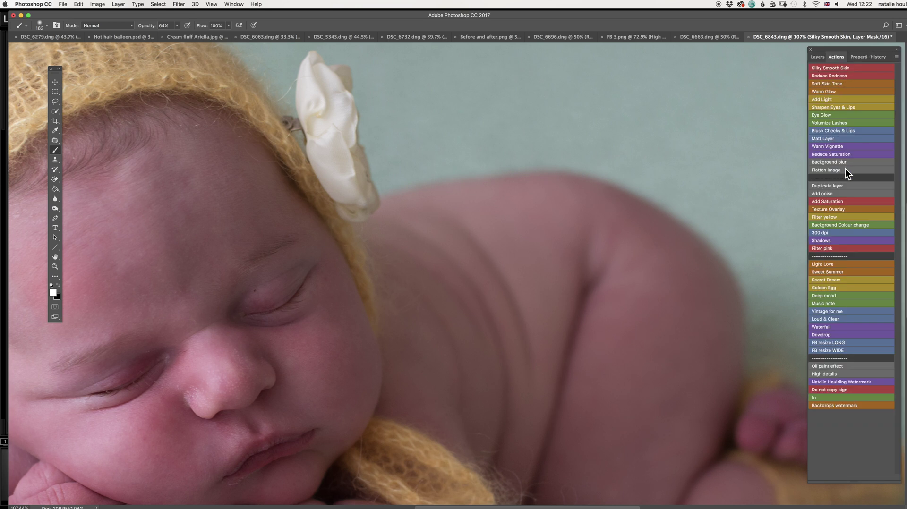
pyautogui.click(844, 170)
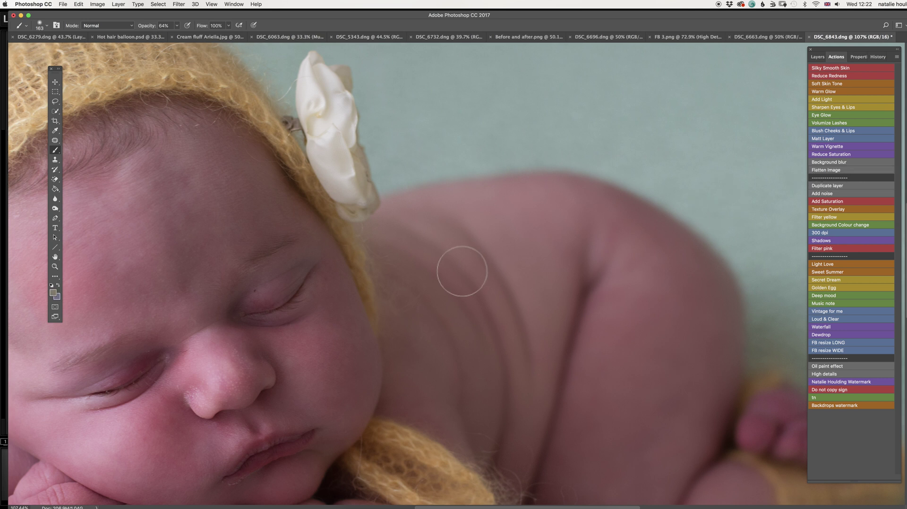
# - Run the Reduce Redness action and paint over the red patch on the forearm with the 163 px brush
pyautogui.click(844, 75)
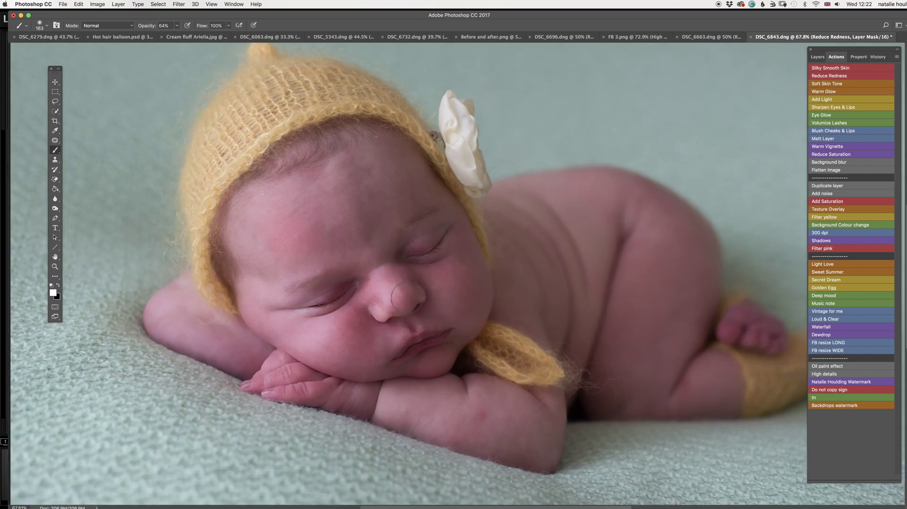
pyautogui.rightClick(463, 270)
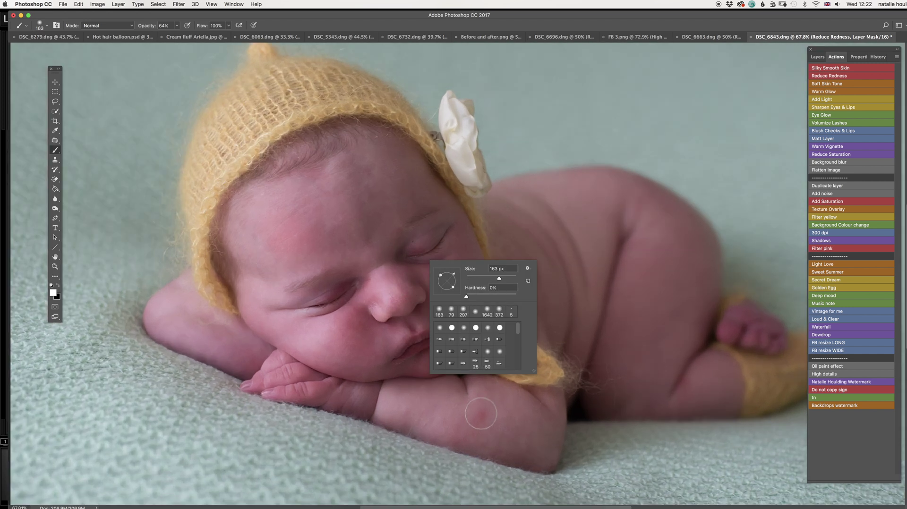
pyautogui.click(482, 412)
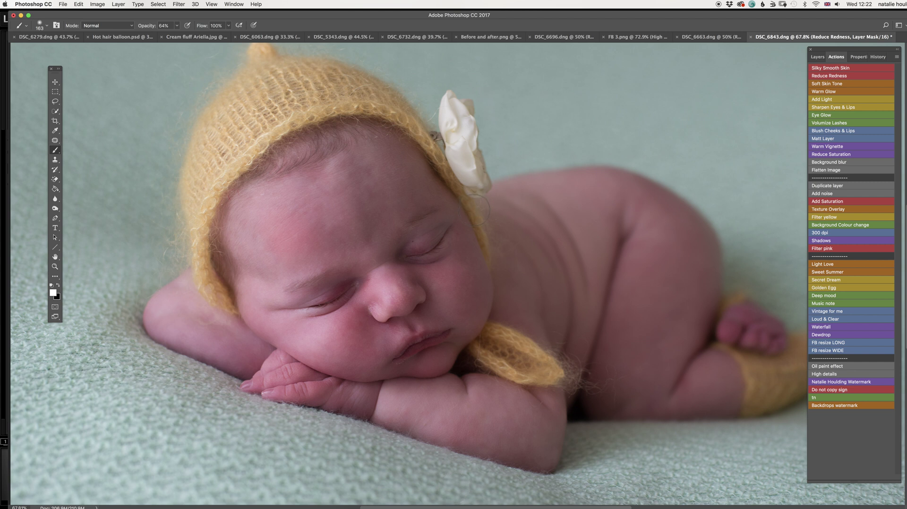
# - Reduce redness on the forehead with a 327 px brush and near the mouth with a 136 px brush, lowering brush opacity to 36%
pyautogui.rightClick(501, 157)
pyautogui.rightClick(509, 182)
pyautogui.moveTo(297, 217)
pyautogui.mouseDown()
pyautogui.moveTo(274, 227)
pyautogui.moveTo(289, 240)
pyautogui.moveTo(279, 243)
pyautogui.mouseUp()
pyautogui.click(166, 35)
pyautogui.rightClick(468, 289)
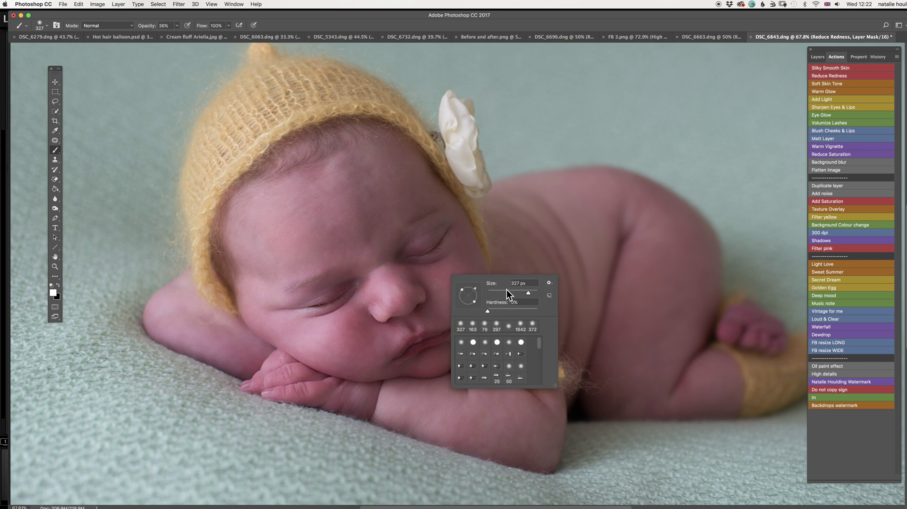
pyautogui.click(395, 325)
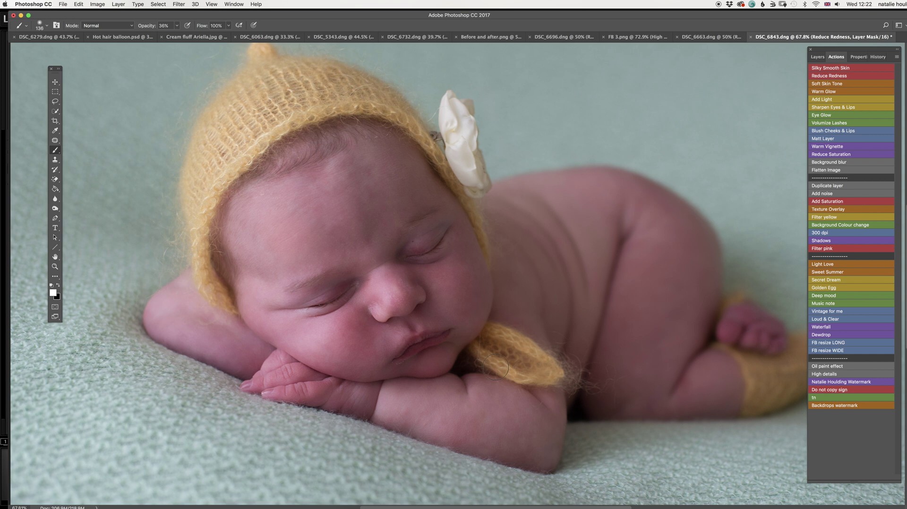
# - Enlarge the brush to 222 px and paint the redness reduction over the foot and lower leg
pyautogui.rightClick(571, 260)
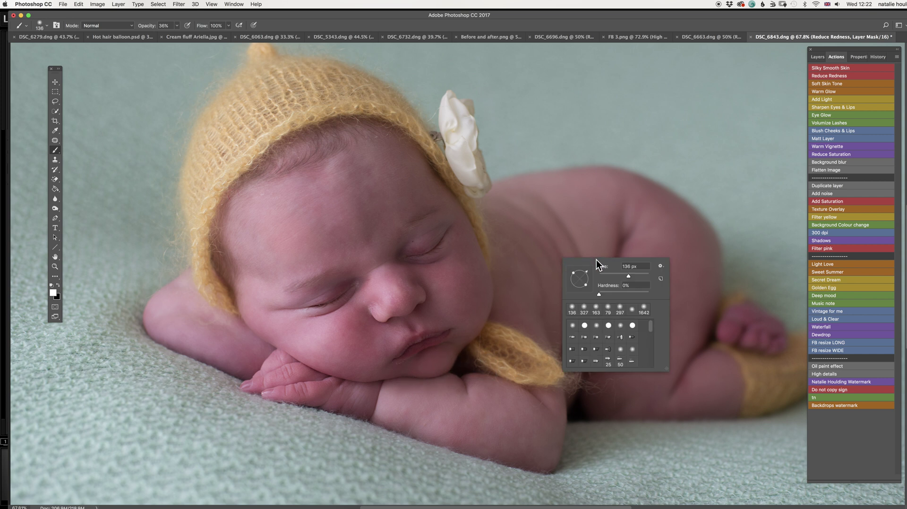
pyautogui.click(637, 275)
pyautogui.moveTo(742, 334)
pyautogui.mouseDown()
pyautogui.moveTo(710, 372)
pyautogui.moveTo(687, 376)
pyautogui.moveTo(675, 402)
pyautogui.mouseUp()
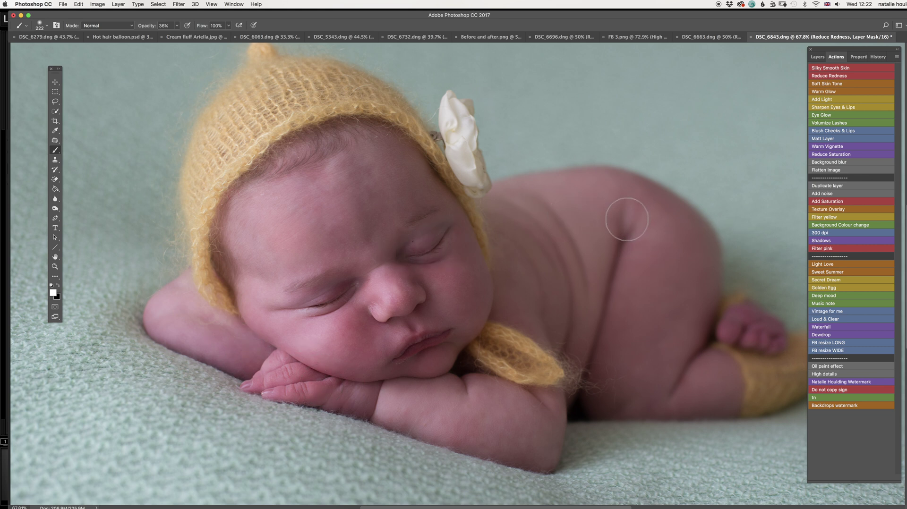
# - Paint a lighter redness reduction across the skin, starting at the forehead, with a 506 px brush at 26% opacity
pyautogui.moveTo(177, 34); pyautogui.dragTo(172, 35)
pyautogui.rightClick(557, 183)
pyautogui.click(597, 198)
pyautogui.moveTo(361, 167); pyautogui.dragTo(306, 226)
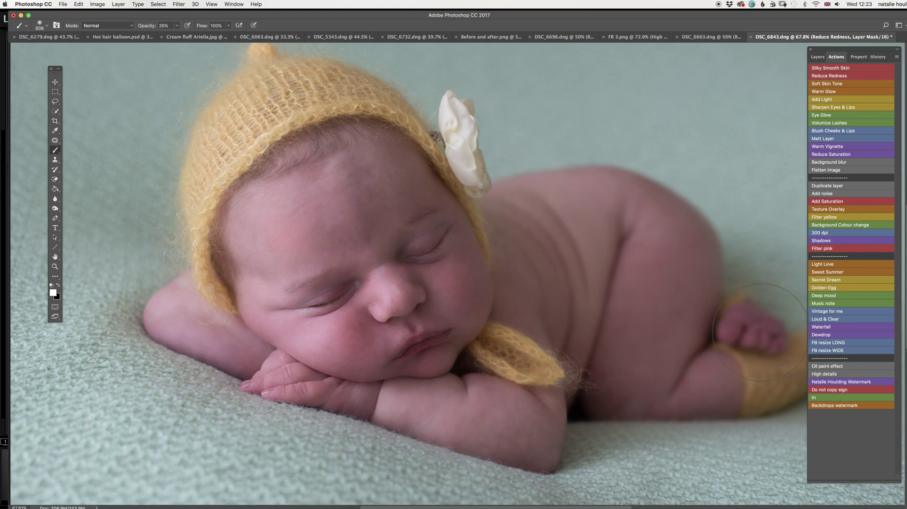
# - Toggle the Reduce Redness group to compare before and after, and flatten the image
pyautogui.click(817, 57)
pyautogui.click(812, 105)
pyautogui.click(813, 105)
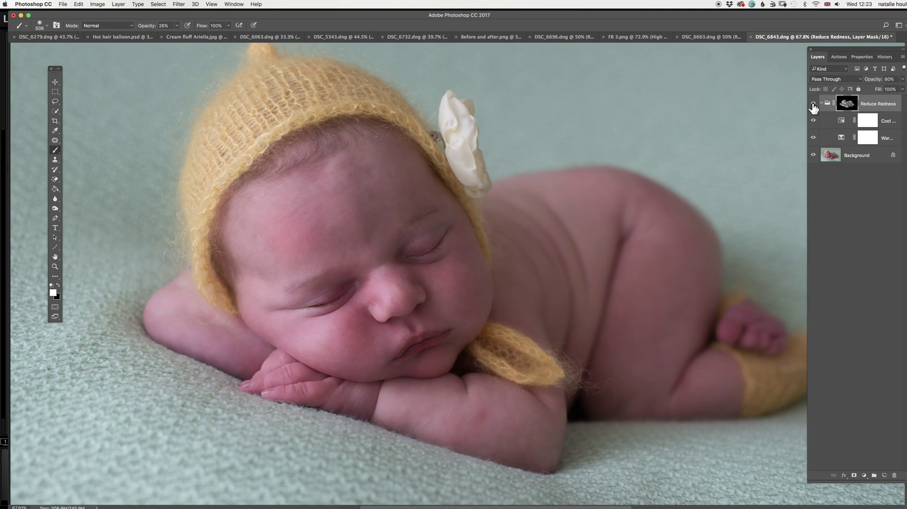
pyautogui.click(838, 56)
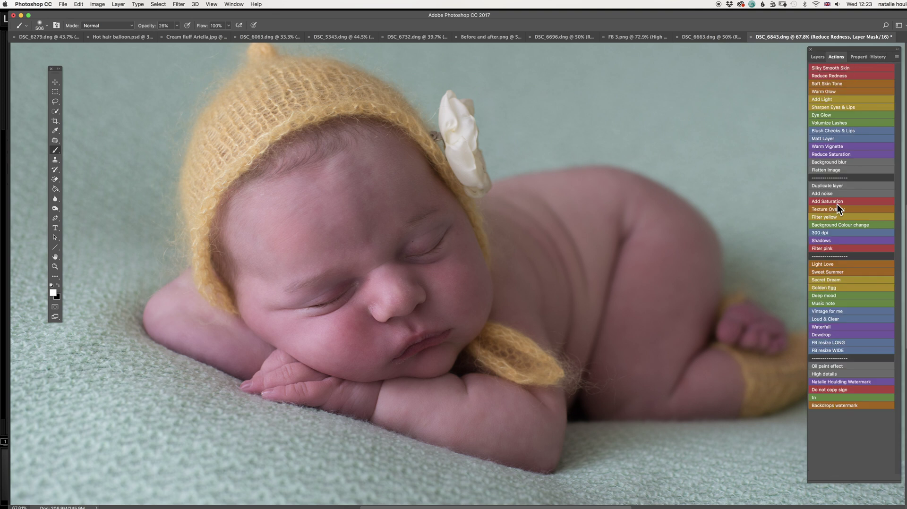
pyautogui.click(824, 170)
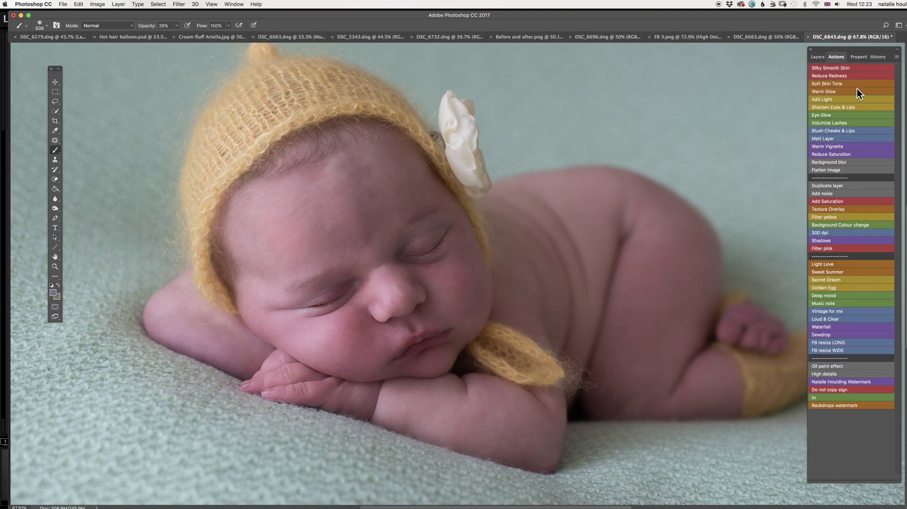
# - Run the Soft Skin Tone action and set the foreground colour to the darker beige-brown #80705c
pyautogui.click(846, 84)
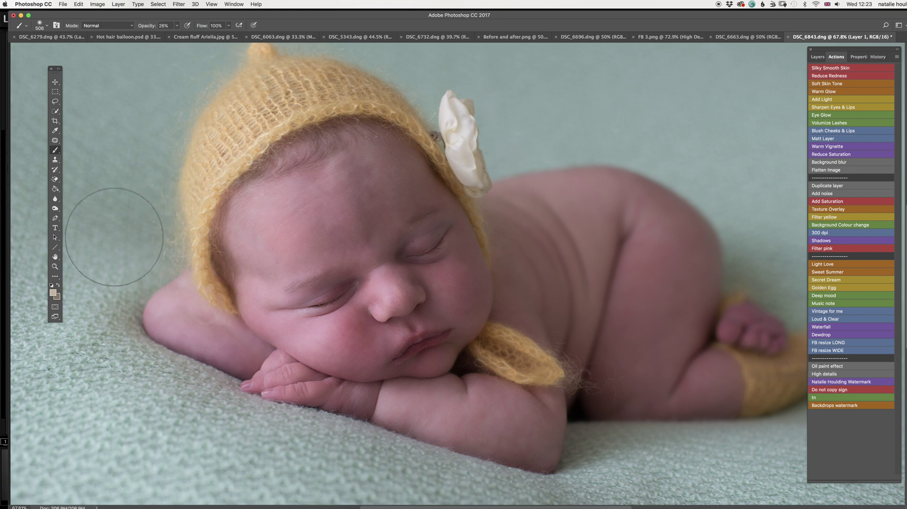
pyautogui.click(818, 57)
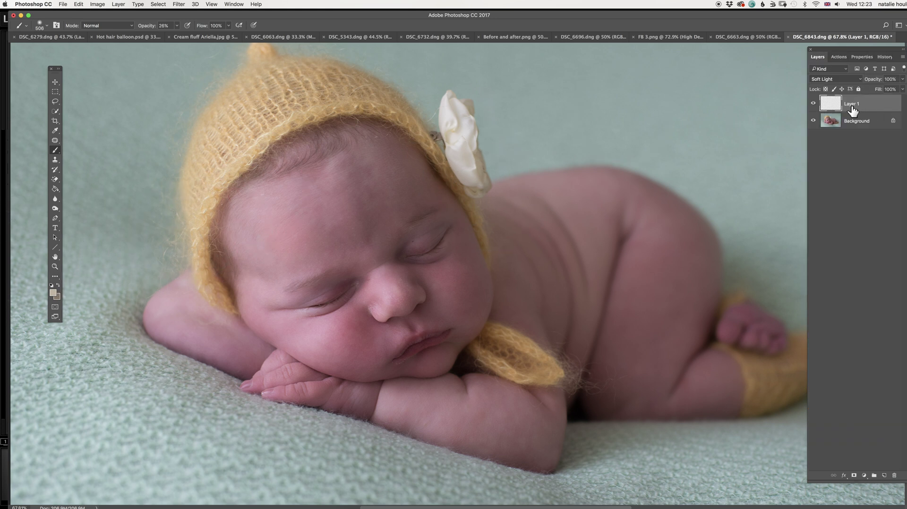
pyautogui.click(58, 285)
pyautogui.click(54, 292)
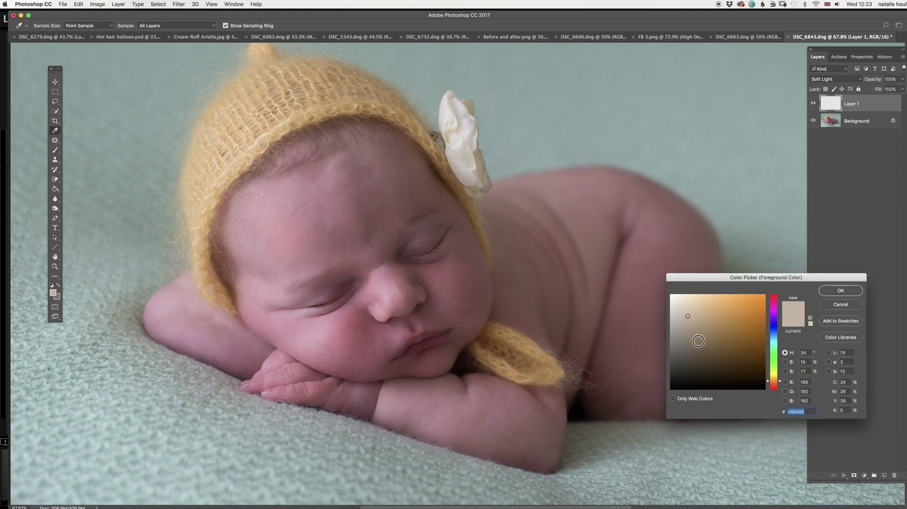
pyautogui.click(697, 341)
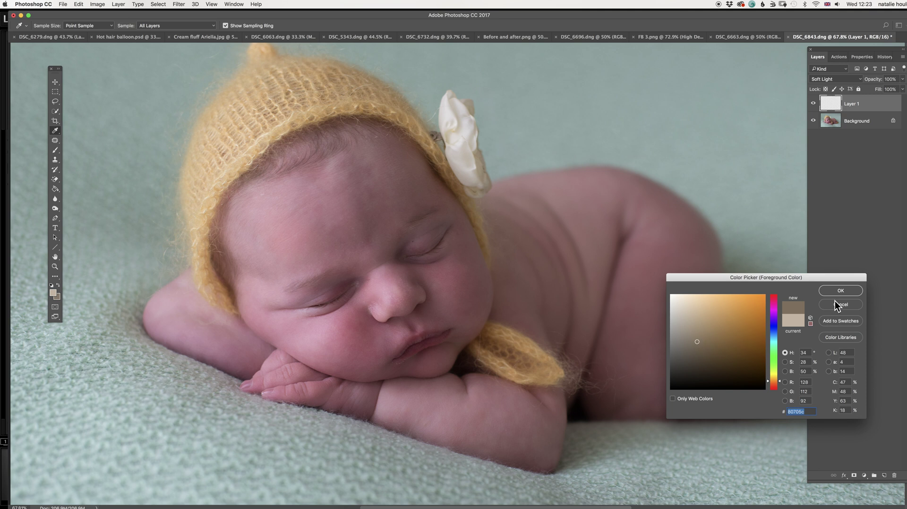
pyautogui.click(841, 291)
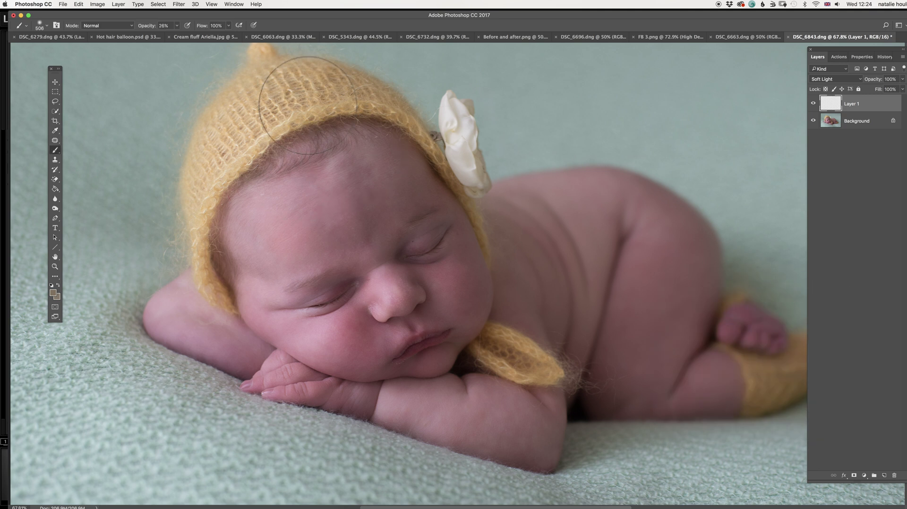
# - Raise the brush opacity to 100% and paint the brown tone over all of the baby's skin on the Soft Light layer
pyautogui.click(177, 26)
pyautogui.click(203, 34)
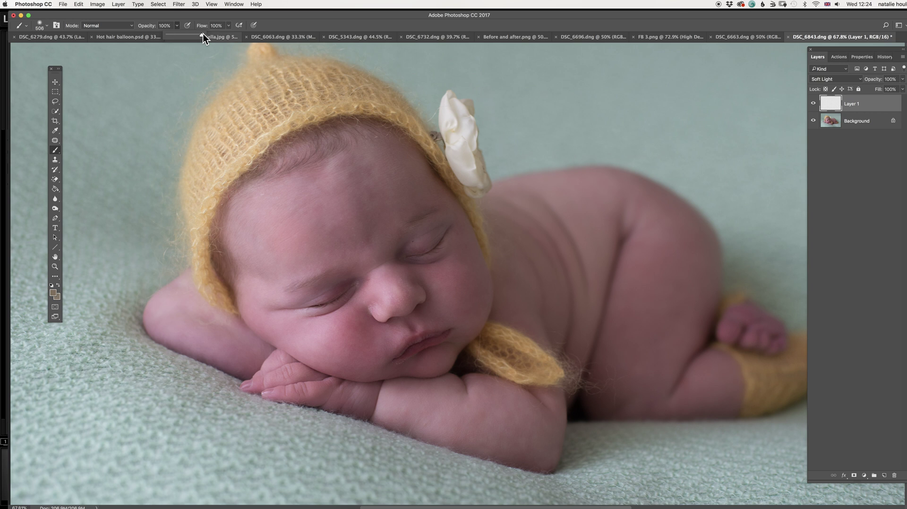
pyautogui.moveTo(375, 161)
pyautogui.mouseDown()
pyautogui.moveTo(342, 163)
pyautogui.moveTo(283, 213)
pyautogui.moveTo(260, 248)
pyautogui.moveTo(283, 309)
pyautogui.mouseUp()
# - Compare the skin tone with the painted Soft Light layer hidden and shown, and flatten the image
pyautogui.click(814, 103)
pyautogui.click(813, 103)
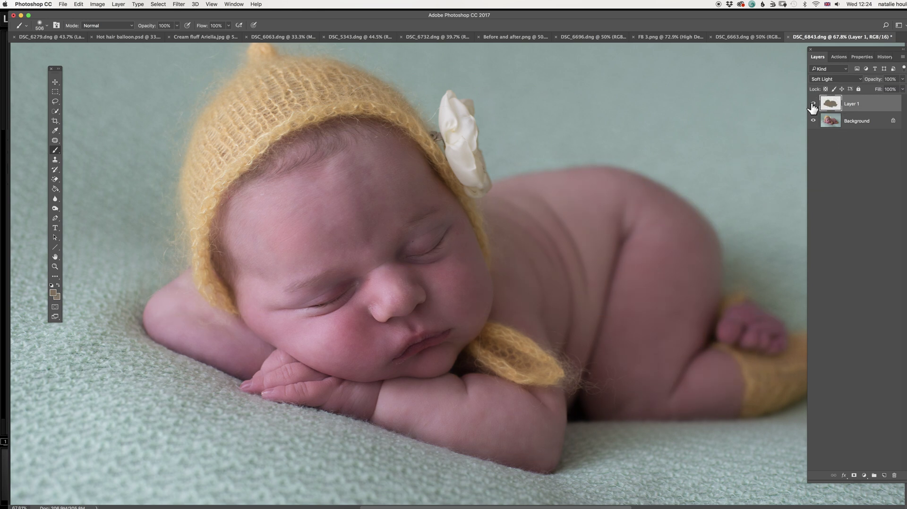
pyautogui.click(813, 103)
pyautogui.click(813, 103)
pyautogui.click(838, 56)
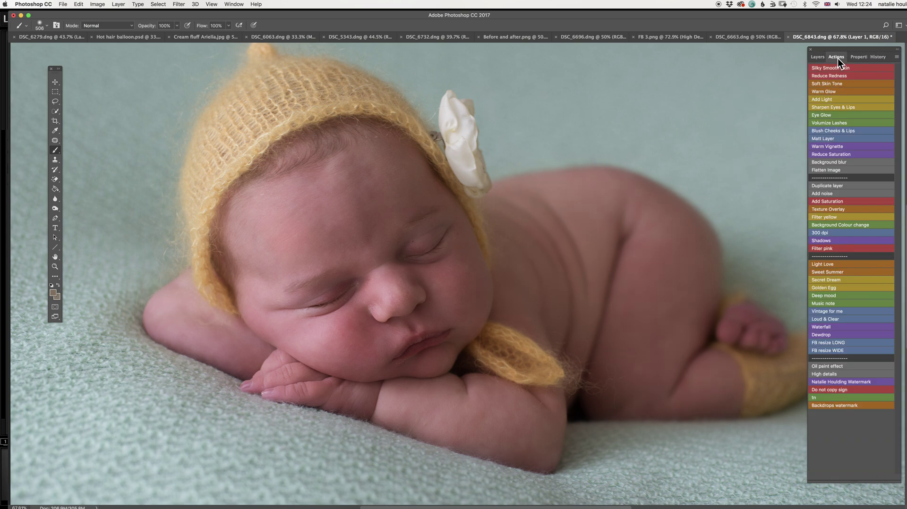
pyautogui.click(848, 170)
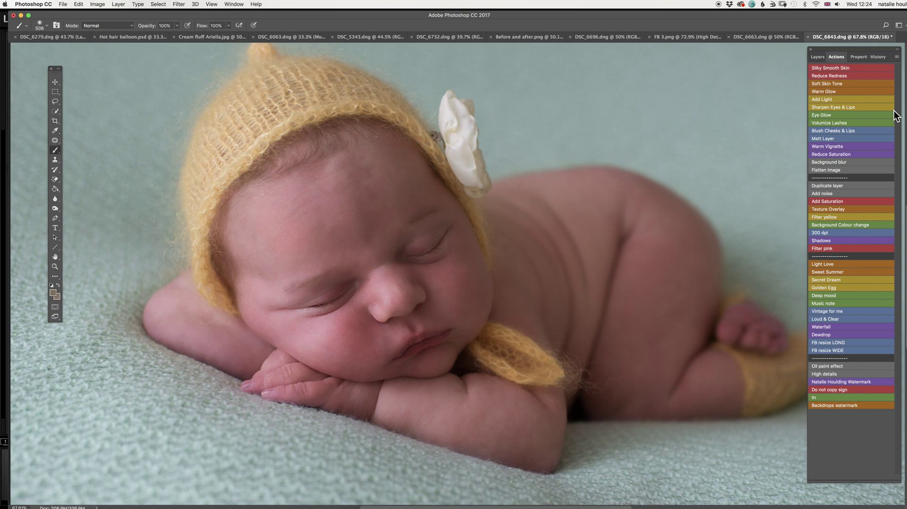
# - Run the Add Light action and set the brush to 190 px with 19% opacity
pyautogui.click(849, 100)
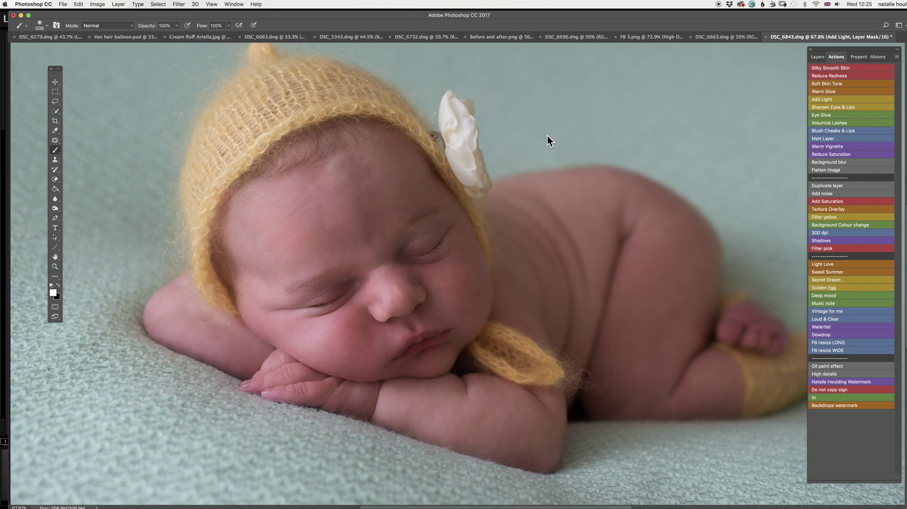
pyautogui.rightClick(563, 161)
pyautogui.click(630, 183)
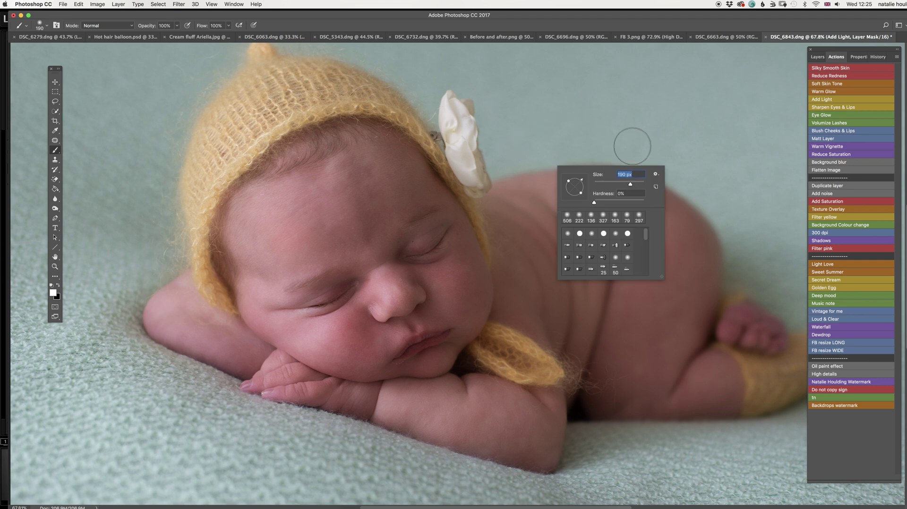
pyautogui.click(176, 25)
pyautogui.moveTo(178, 34); pyautogui.dragTo(147, 34)
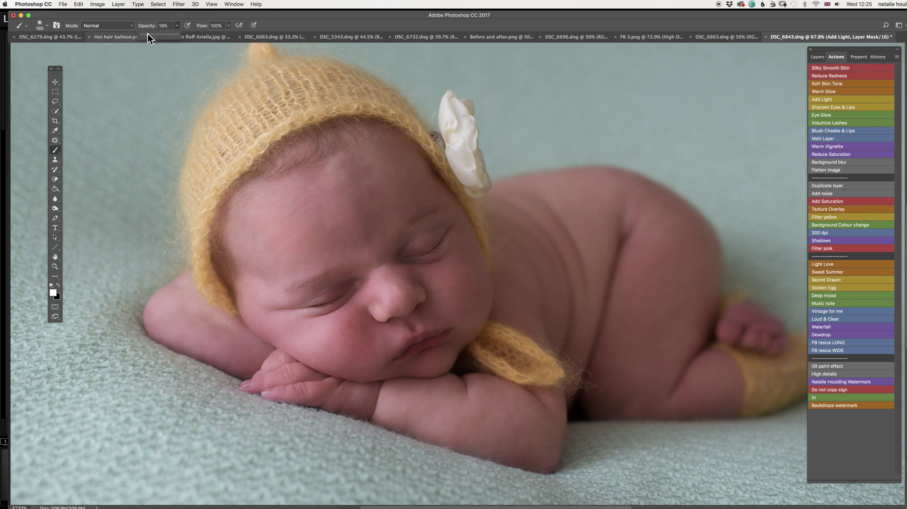
# - Paint light around both closed eyes, and with a 327 px brush from the mouth up to the forehead
pyautogui.moveTo(353, 287)
pyautogui.mouseDown()
pyautogui.moveTo(312, 297)
pyautogui.moveTo(352, 281)
pyautogui.mouseUp()
pyautogui.moveTo(422, 248); pyautogui.dragTo(444, 228)
pyautogui.moveTo(357, 283)
pyautogui.mouseDown()
pyautogui.moveTo(310, 299)
pyautogui.moveTo(360, 276)
pyautogui.moveTo(337, 284)
pyautogui.mouseUp()
pyautogui.rightClick(488, 227)
pyautogui.click(564, 239)
pyautogui.moveTo(418, 322)
pyautogui.mouseDown()
pyautogui.moveTo(439, 347)
pyautogui.moveTo(428, 364)
pyautogui.moveTo(449, 317)
pyautogui.moveTo(340, 236)
pyautogui.moveTo(349, 265)
pyautogui.moveTo(368, 274)
pyautogui.moveTo(369, 209)
pyautogui.mouseUp()
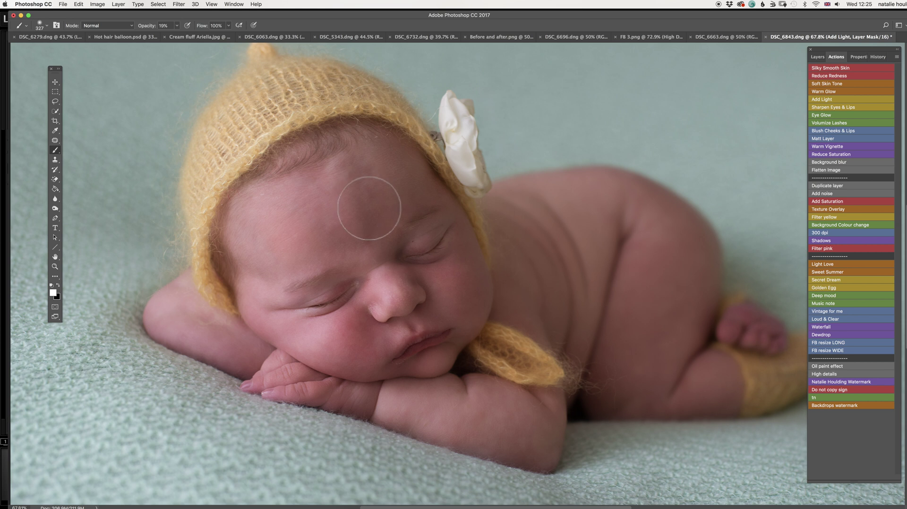
# - Enlarge the brush to 461 px and paint light from the forehead across the face to the front arm
pyautogui.rightClick(387, 204)
pyautogui.moveTo(461, 221); pyautogui.dragTo(468, 222)
pyautogui.moveTo(306, 222)
pyautogui.mouseDown()
pyautogui.moveTo(296, 219)
pyautogui.moveTo(294, 240)
pyautogui.moveTo(409, 249)
pyautogui.moveTo(492, 377)
pyautogui.mouseUp()
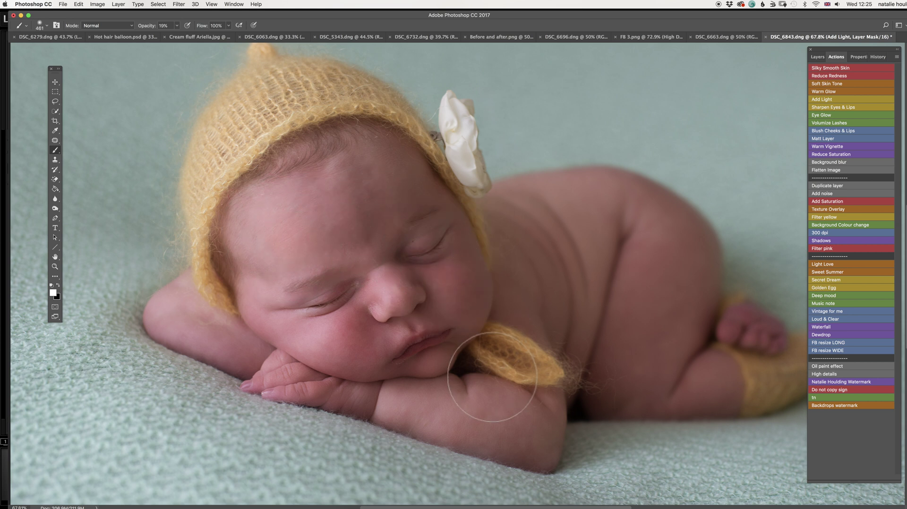
# - Paint light over the baby's legs and back with a 357 px brush, and add one 1642 px dab over the face
pyautogui.rightClick(601, 226)
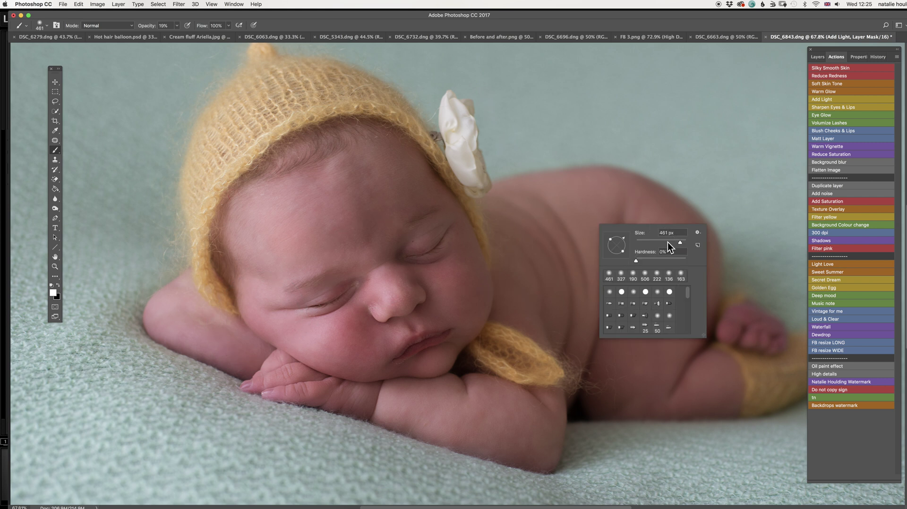
pyautogui.write('357')
pyautogui.press('Return')
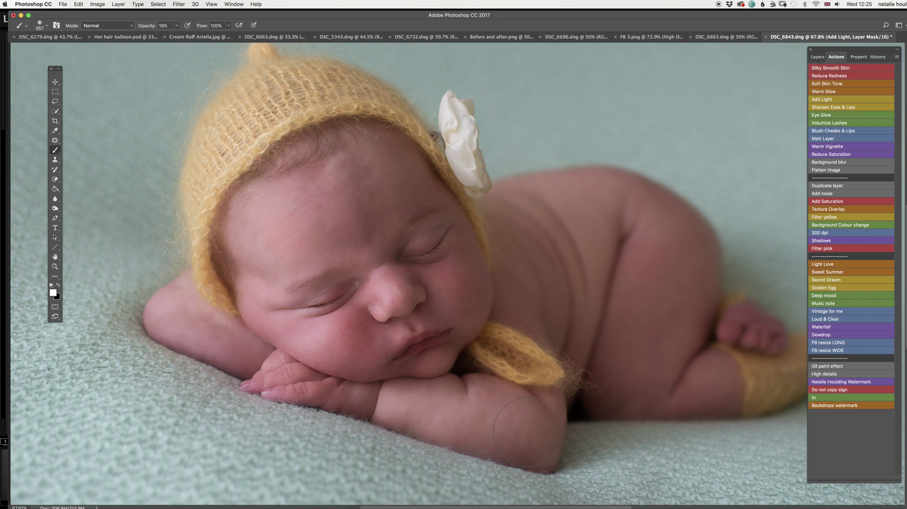
pyautogui.moveTo(700, 268)
pyautogui.mouseDown()
pyautogui.moveTo(655, 221)
pyautogui.moveTo(634, 216)
pyautogui.moveTo(689, 308)
pyautogui.moveTo(658, 378)
pyautogui.moveTo(718, 384)
pyautogui.moveTo(756, 360)
pyautogui.mouseUp()
pyautogui.moveTo(581, 171)
pyautogui.mouseDown()
pyautogui.moveTo(513, 206)
pyautogui.moveTo(625, 214)
pyautogui.mouseUp()
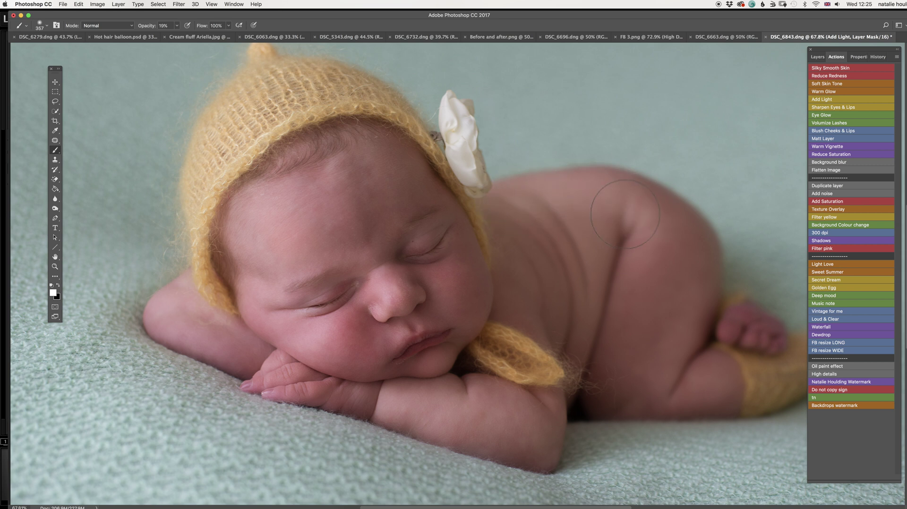
pyautogui.rightClick(550, 182)
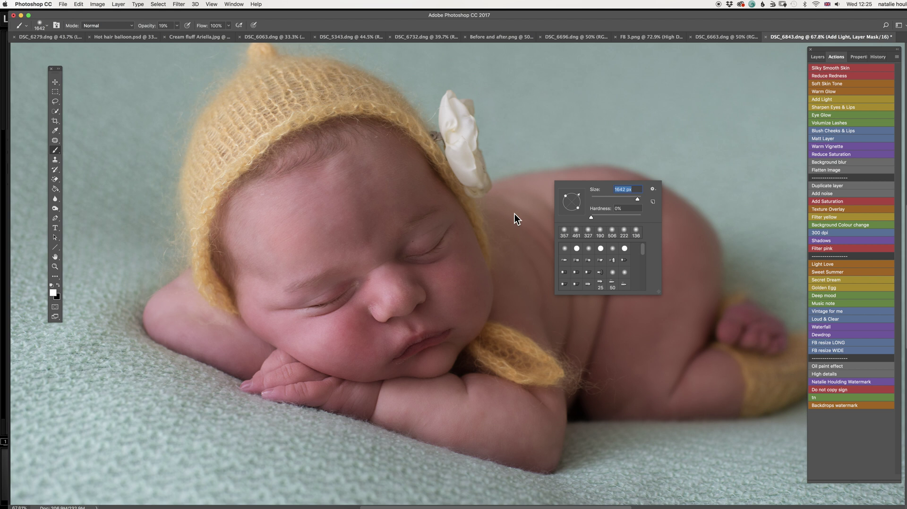
pyautogui.click(370, 285)
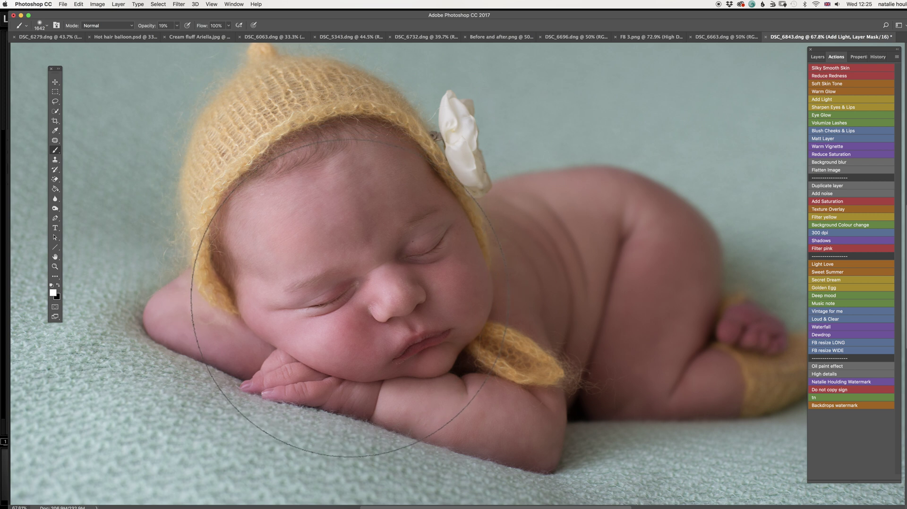
# - Compare the portrait with the Add Light group hidden and shown, and flatten the image
pyautogui.click(819, 58)
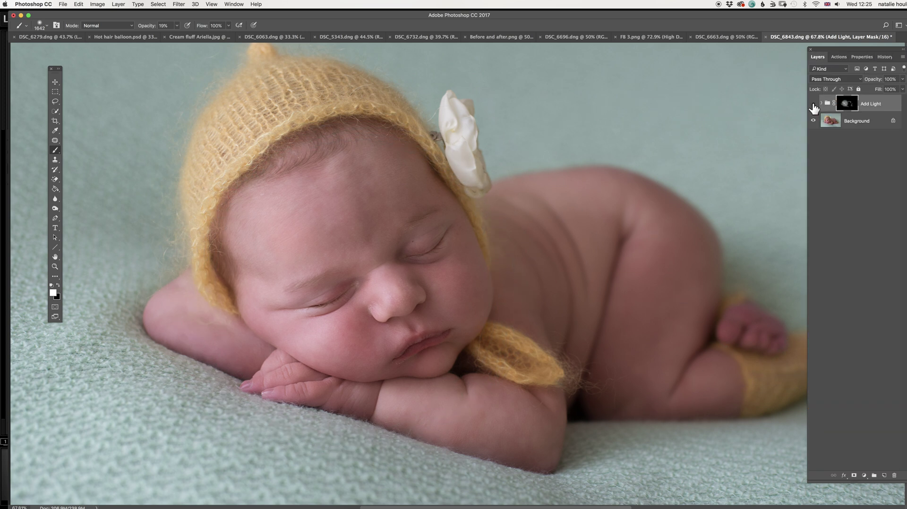
pyautogui.click(813, 104)
pyautogui.click(813, 104)
pyautogui.click(814, 104)
pyautogui.click(815, 105)
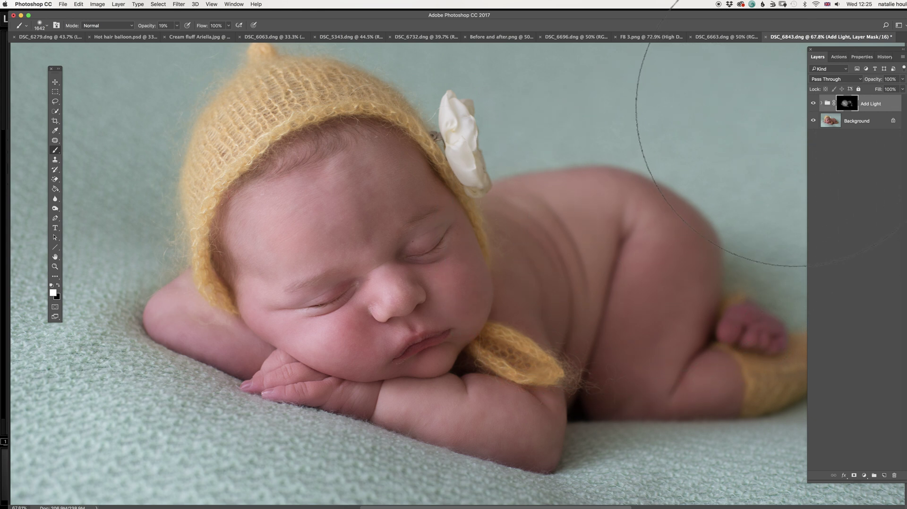
pyautogui.click(813, 104)
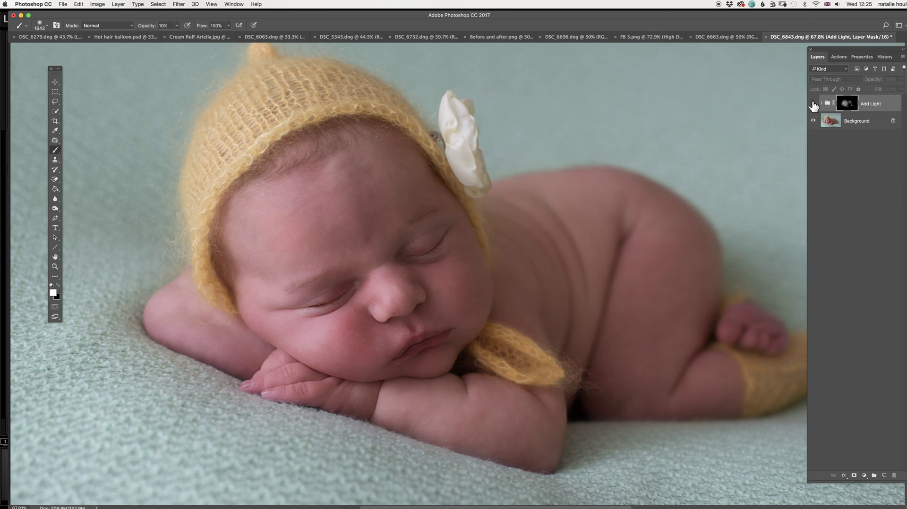
pyautogui.click(813, 104)
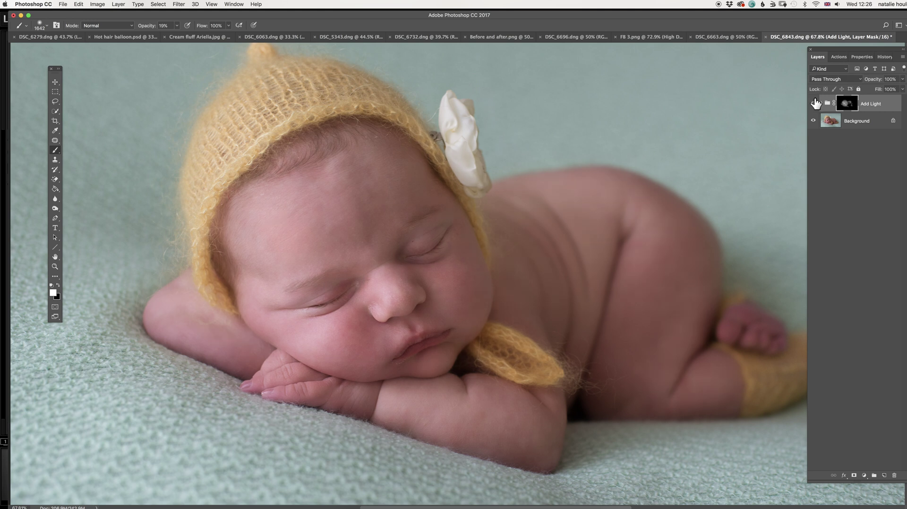
pyautogui.click(835, 57)
pyautogui.click(836, 169)
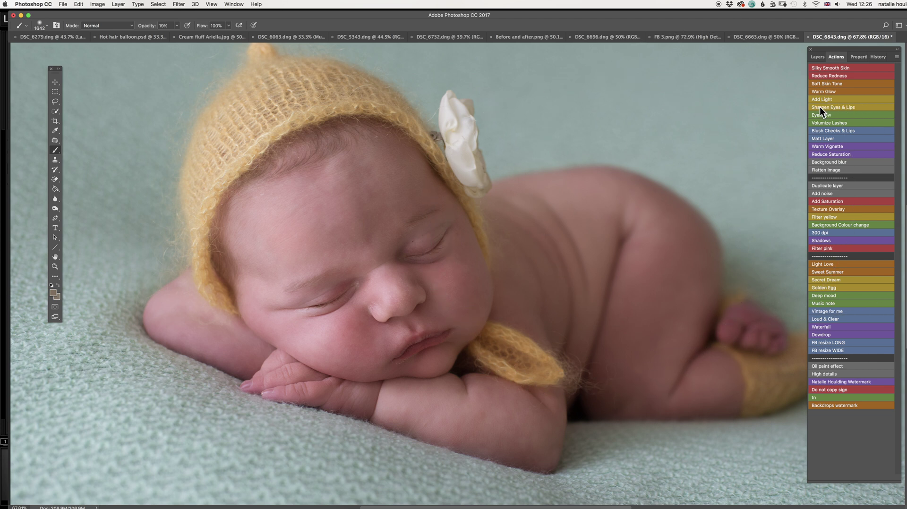
# - Run the Sharpen Eyes & Lips action and set the brush to 53 px with 100% opacity
pyautogui.click(852, 108)
pyautogui.rightClick(541, 216)
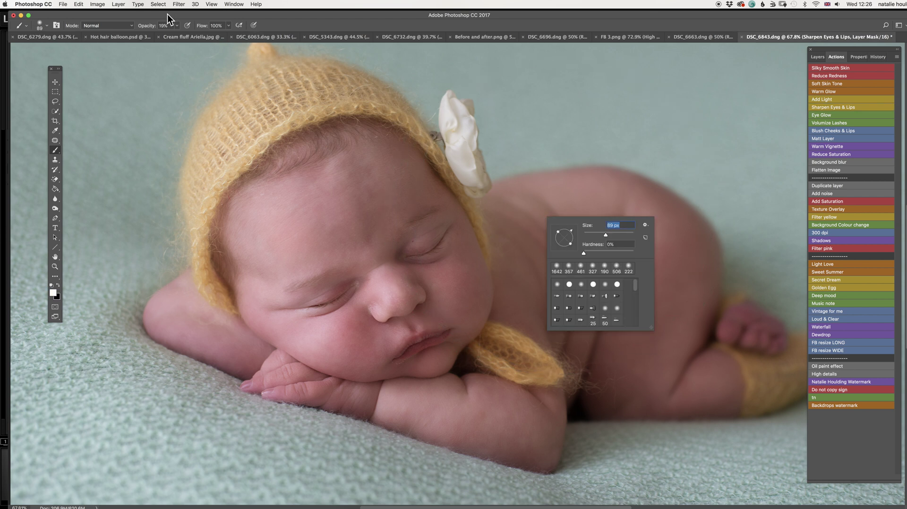
pyautogui.click(177, 26)
pyautogui.moveTo(181, 33); pyautogui.dragTo(274, 66)
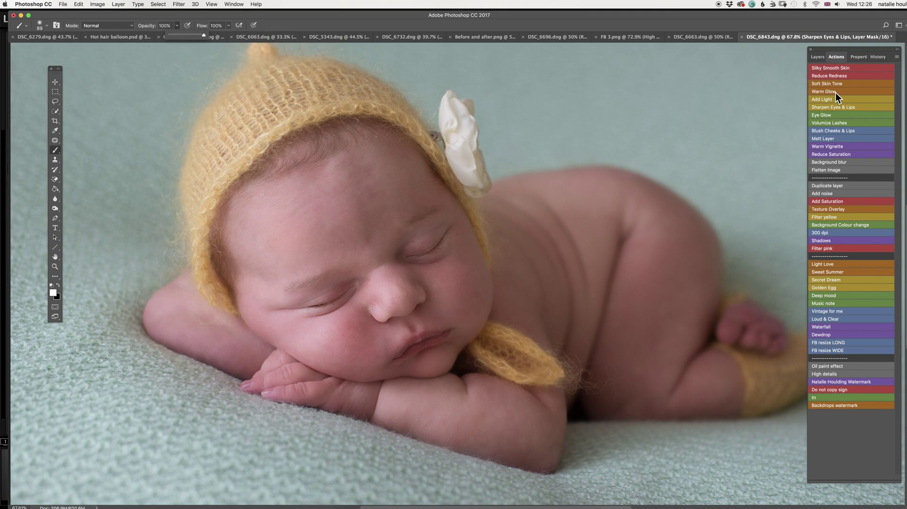
pyautogui.click(817, 57)
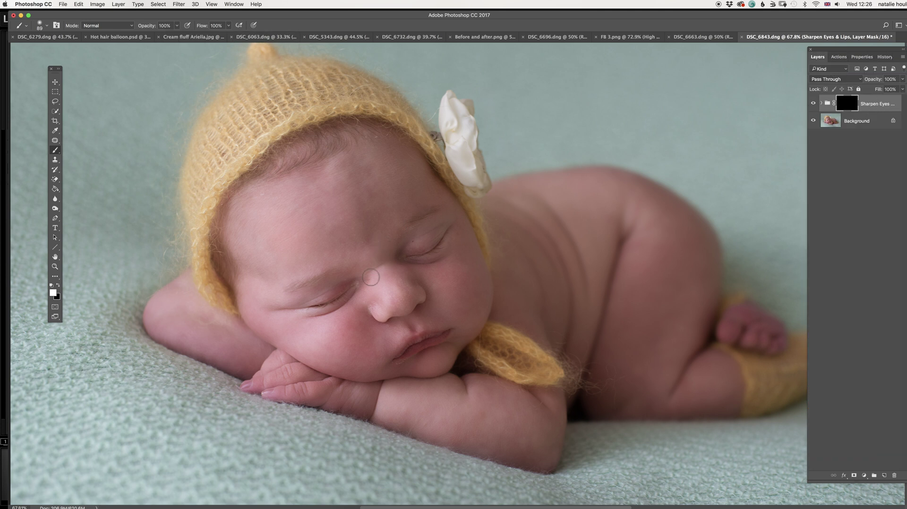
pyautogui.rightClick(374, 278)
pyautogui.click(422, 296)
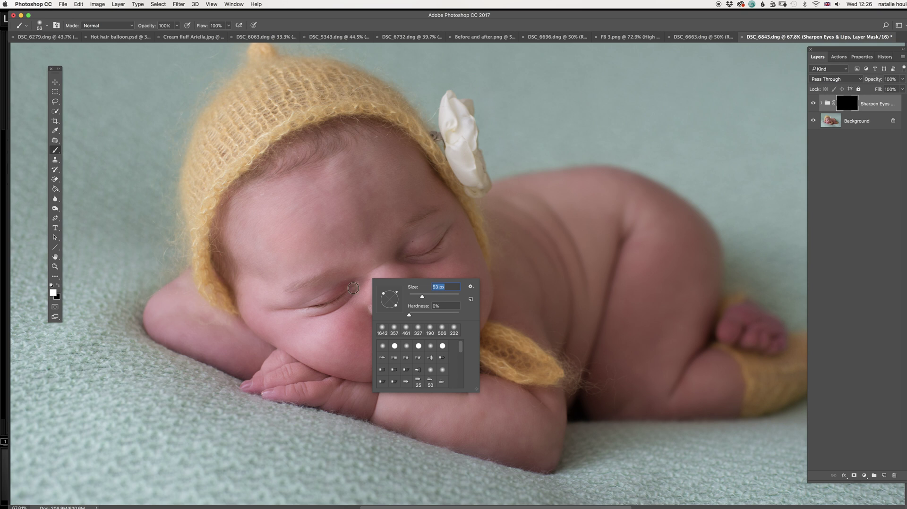
# - Paint the sharpening along the closed eyes and the lips, and flatten the image
pyautogui.click(353, 288)
pyautogui.moveTo(324, 307); pyautogui.dragTo(308, 310)
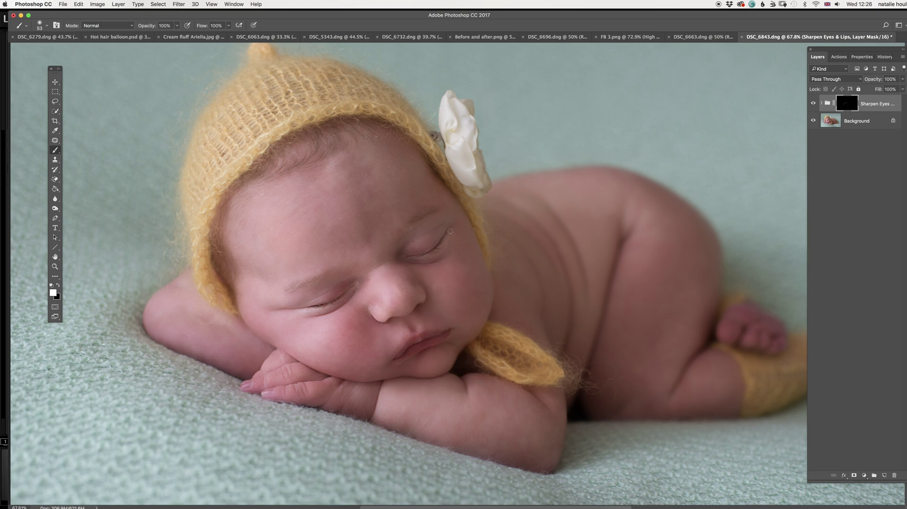
pyautogui.moveTo(406, 347)
pyautogui.mouseDown()
pyautogui.moveTo(447, 332)
pyautogui.moveTo(405, 355)
pyautogui.moveTo(414, 340)
pyautogui.moveTo(444, 334)
pyautogui.mouseUp()
pyautogui.click(839, 56)
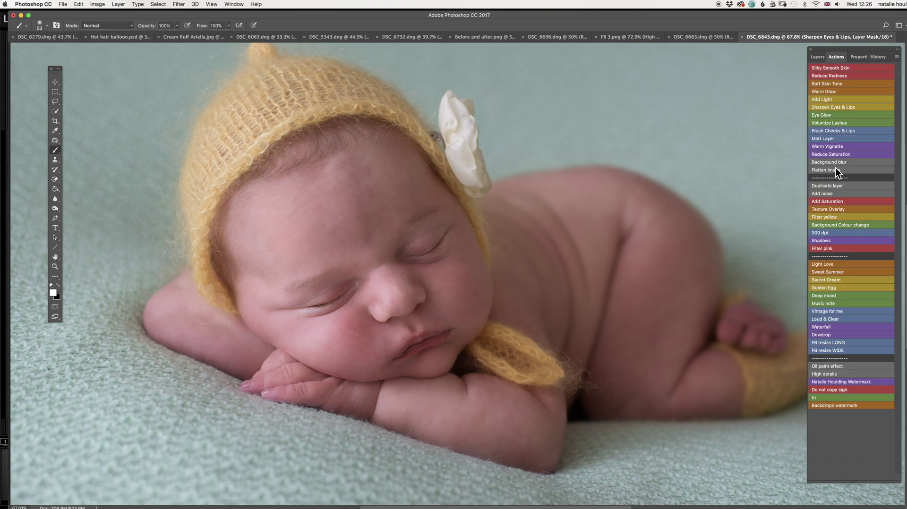
pyautogui.click(836, 169)
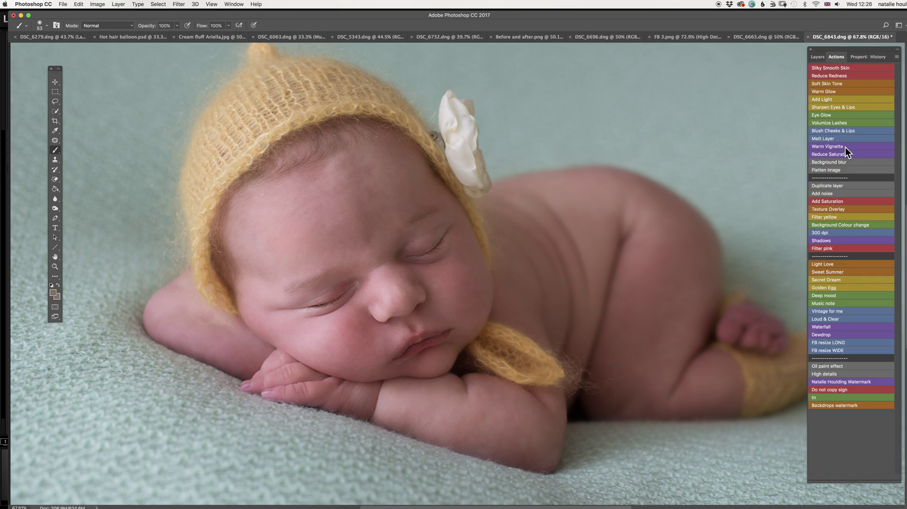
# - Run the Volumize Lashes action and set the brush to 8 px with 6% opacity for painting the eyelashes
pyautogui.click(861, 123)
pyautogui.scroll(3, 411, 257)
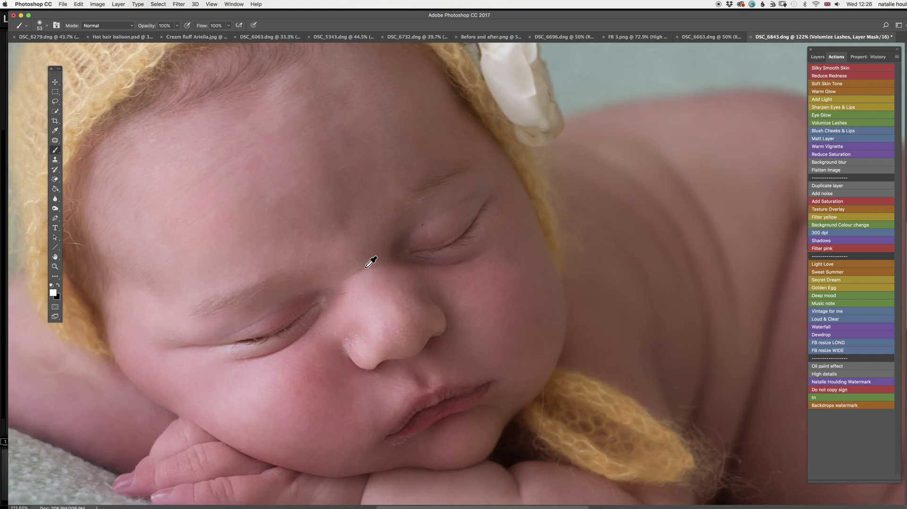
pyautogui.rightClick(544, 220)
pyautogui.click(592, 234)
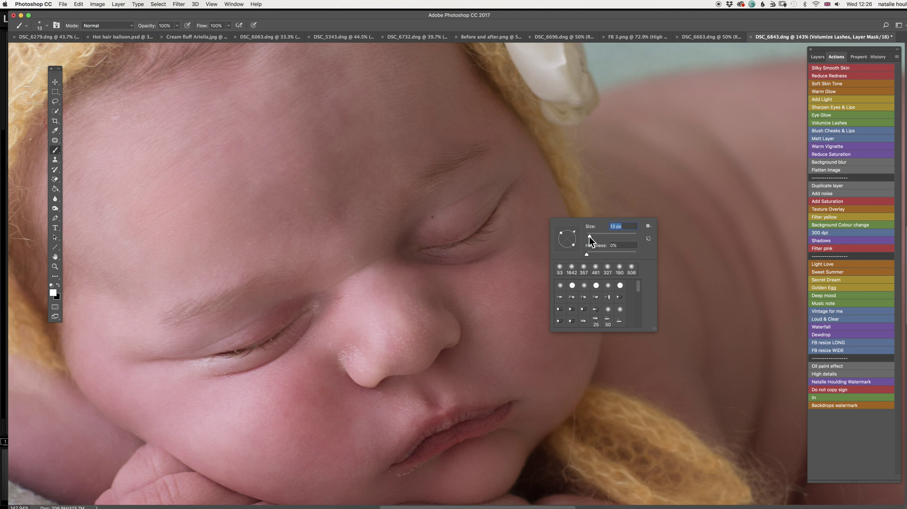
pyautogui.moveTo(589, 237); pyautogui.dragTo(587, 236)
pyautogui.click(176, 25)
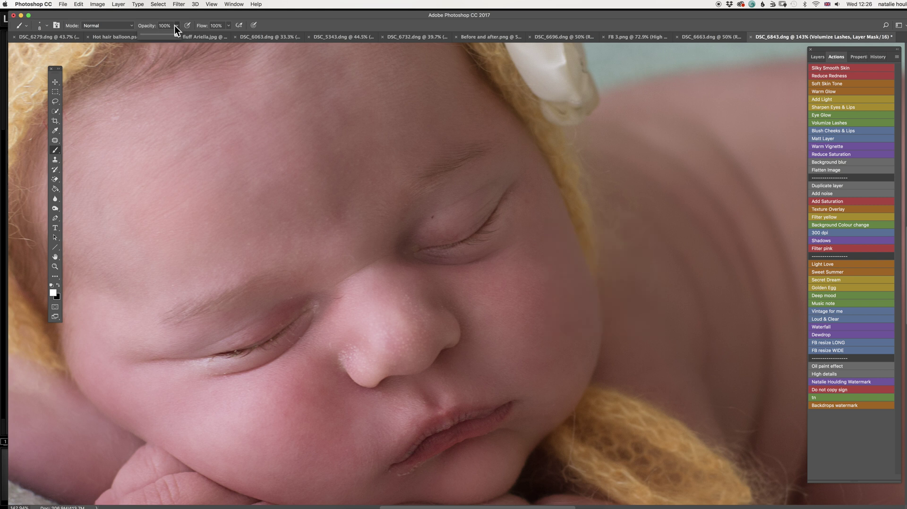
pyautogui.click(144, 35)
pyautogui.press('Return')
pyautogui.click(175, 35)
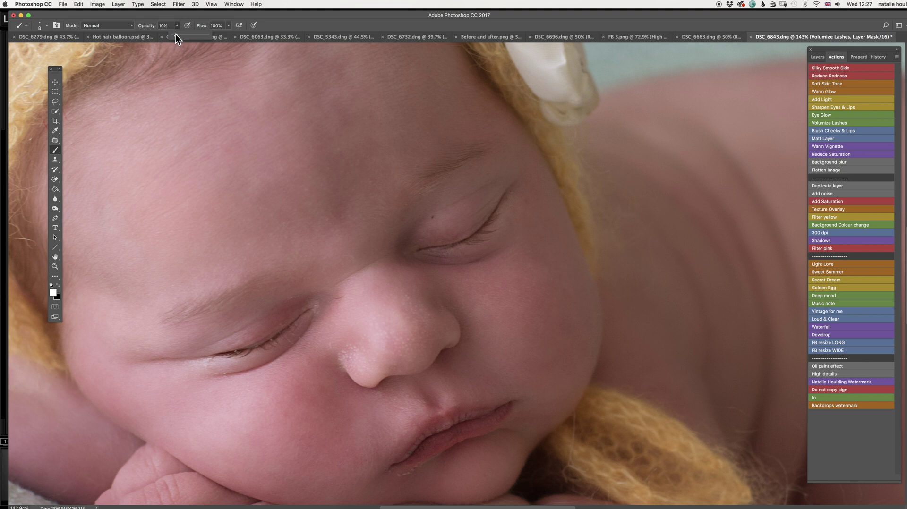
pyautogui.press('Return')
pyautogui.press('Return')
# - Swap the foreground colour to black and set the brush size to 20 px for the Volumize Lashes mask
pyautogui.click(815, 57)
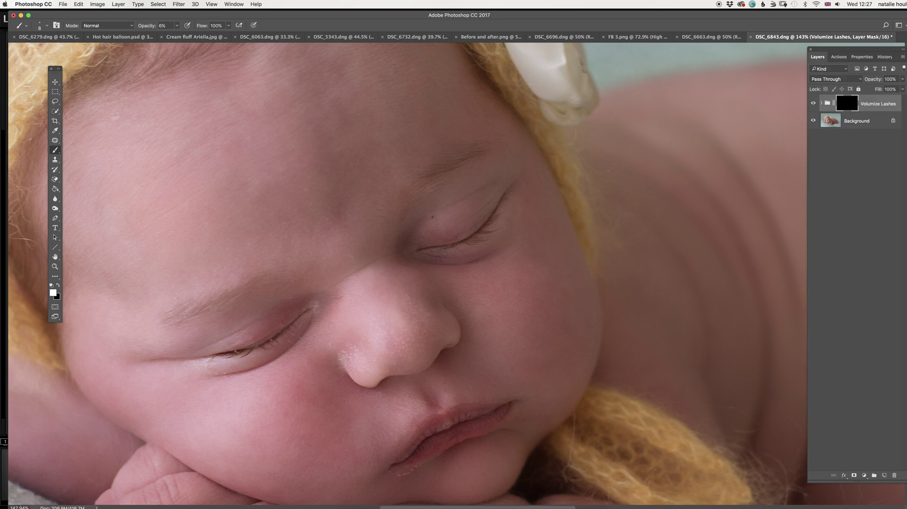
pyautogui.click(59, 286)
pyautogui.rightClick(575, 316)
pyautogui.click(616, 333)
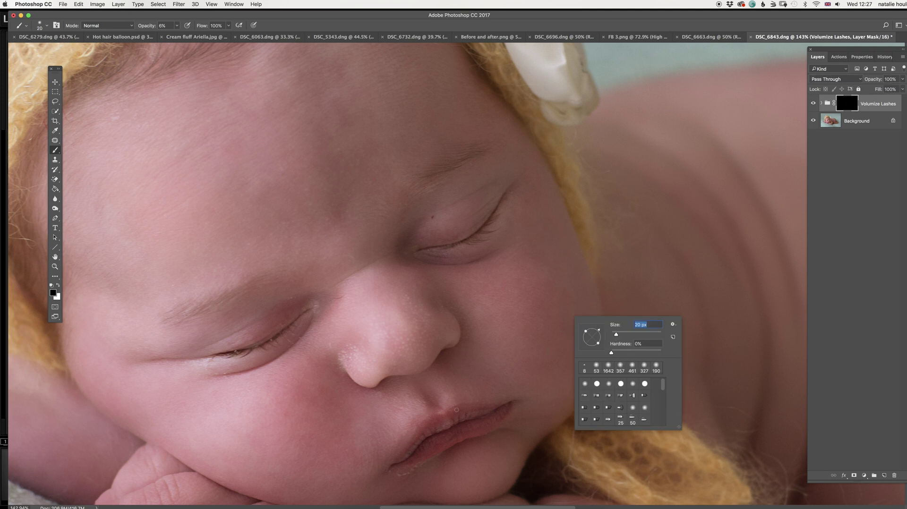
pyautogui.press('Return')
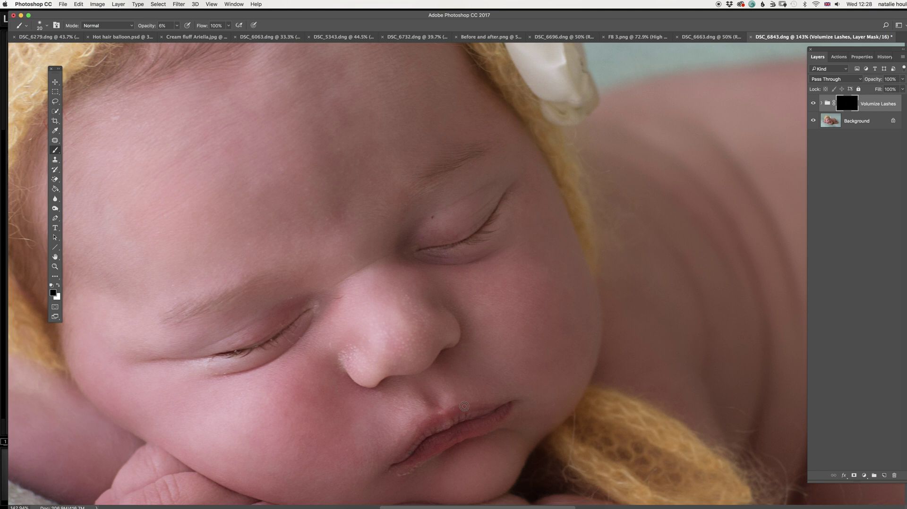
# - Compare the lashes with the Volumize Lashes group hidden and shown, and flatten the image
pyautogui.click(811, 103)
pyautogui.click(811, 103)
pyautogui.scroll(-8, 455, 315)
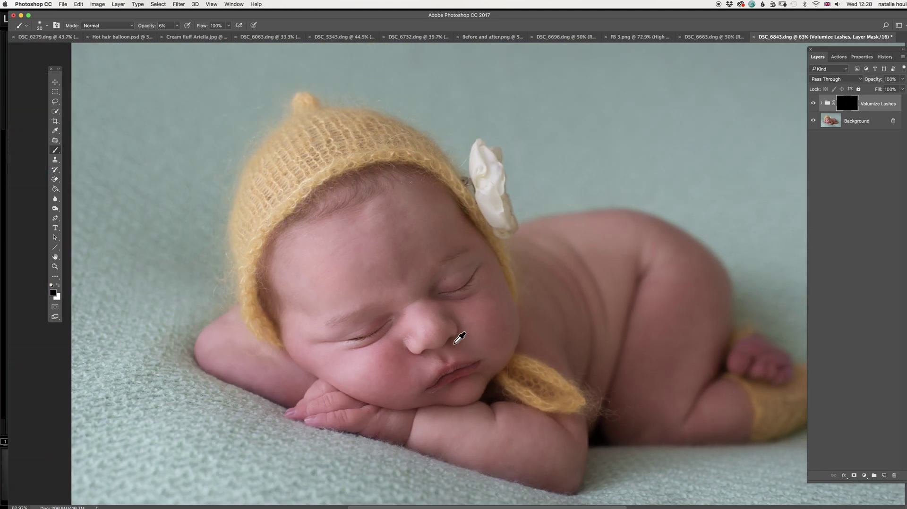
pyautogui.scroll(2, 391, 289)
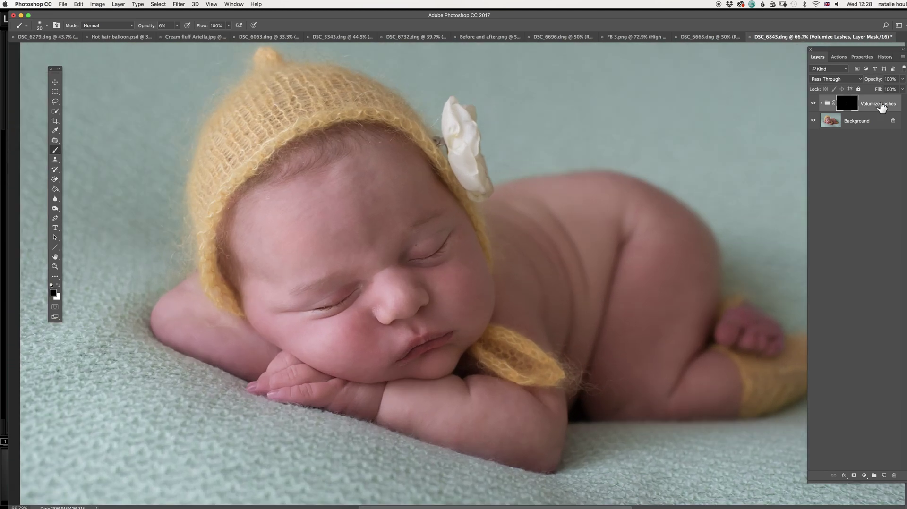
pyautogui.click(837, 56)
pyautogui.click(819, 170)
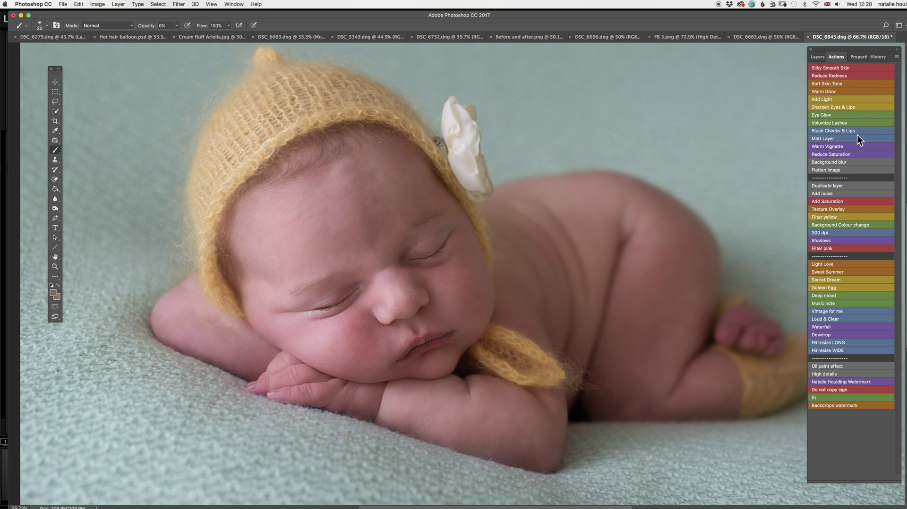
# - Use the Patch tool to remove the dark spot above the far eyelid and retouch the skin beside that eye
pyautogui.click(55, 141)
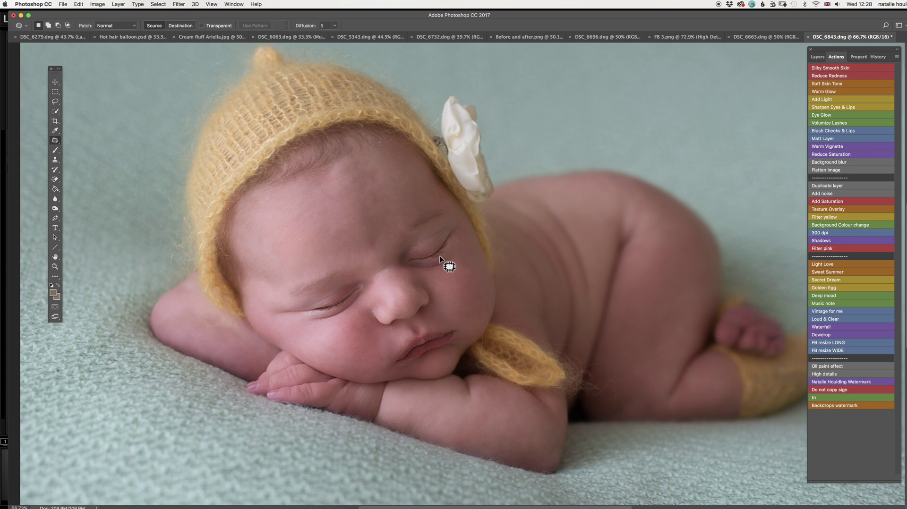
pyautogui.scroll(3, 440, 258)
pyautogui.moveTo(405, 239)
pyautogui.mouseDown()
pyautogui.moveTo(394, 242)
pyautogui.moveTo(405, 239)
pyautogui.mouseUp()
pyautogui.moveTo(401, 238); pyautogui.dragTo(412, 235)
pyautogui.press('super+d')
pyautogui.moveTo(480, 235)
pyautogui.mouseDown()
pyautogui.moveTo(495, 236)
pyautogui.moveTo(479, 269)
pyautogui.mouseUp()
pyautogui.press('super+d')
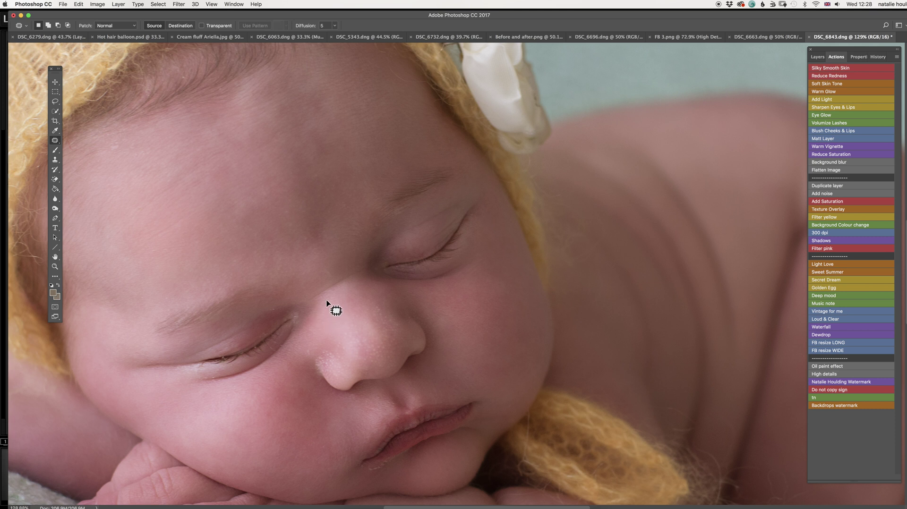
# - Use the Patch tool to clean up small blemishes on the skin beside the nose and on the far cheek
pyautogui.moveTo(310, 351)
pyautogui.mouseDown()
pyautogui.moveTo(306, 359)
pyautogui.moveTo(313, 355)
pyautogui.mouseUp()
pyautogui.press('super+d')
pyautogui.press('super+d')
pyautogui.moveTo(335, 272)
pyautogui.mouseDown()
pyautogui.moveTo(321, 239)
pyautogui.moveTo(284, 242)
pyautogui.mouseUp()
pyautogui.moveTo(500, 344); pyautogui.dragTo(514, 254)
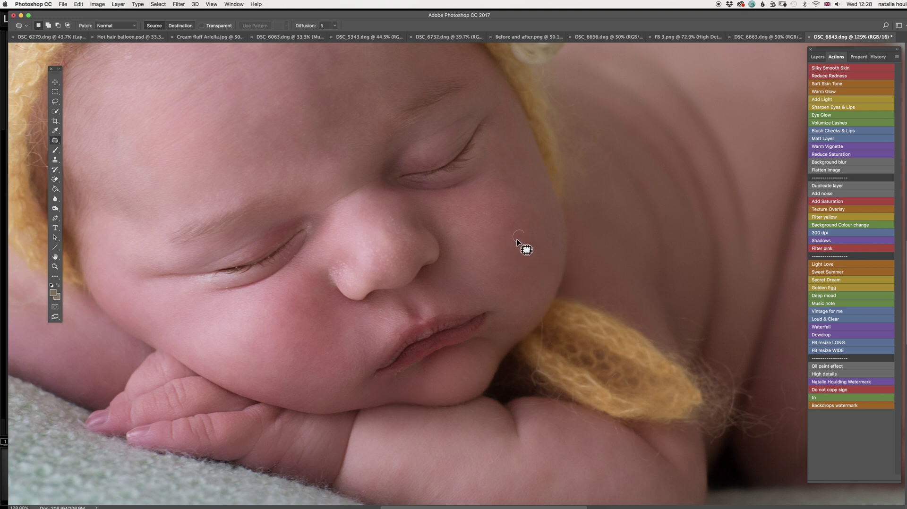
pyautogui.moveTo(338, 338); pyautogui.dragTo(367, 407)
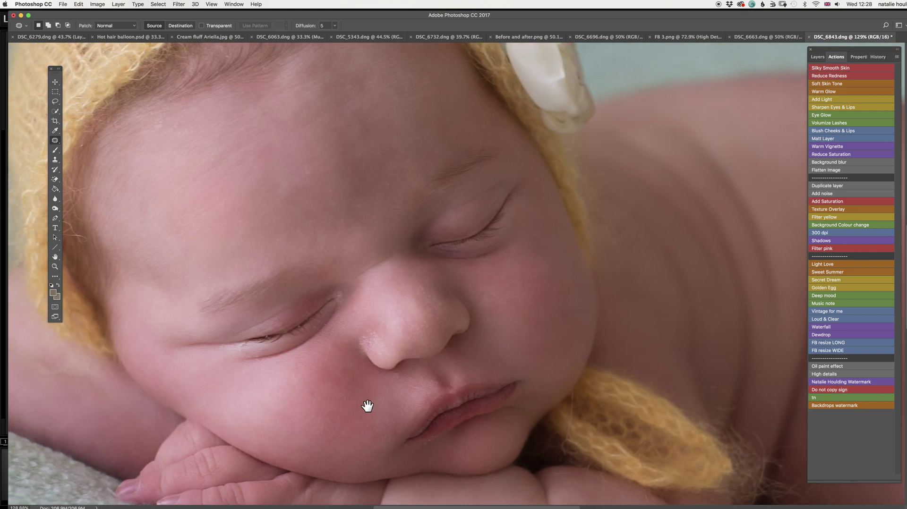
# - Patch the small flaws along the lash line of the near eye and clear the selection
pyautogui.scroll(5, 277, 295)
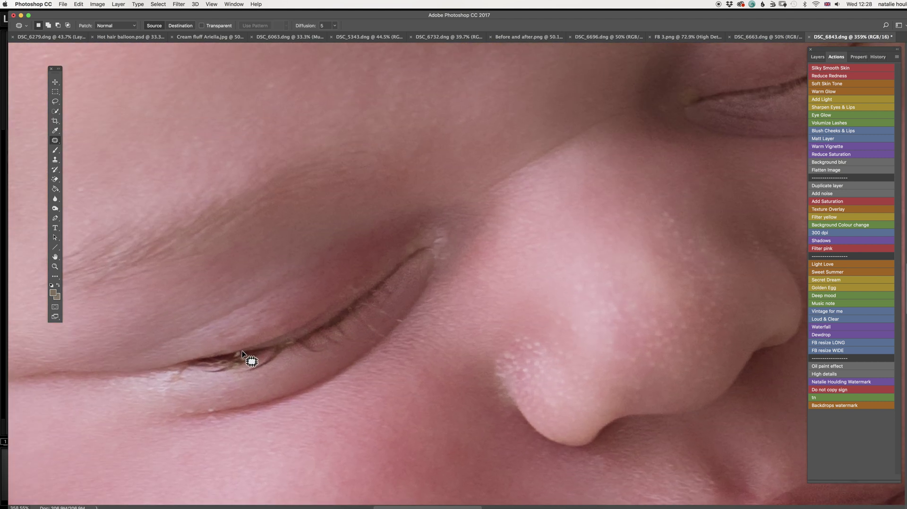
pyautogui.moveTo(241, 359); pyautogui.dragTo(238, 354)
pyautogui.moveTo(239, 355); pyautogui.dragTo(297, 341)
pyautogui.press('super+d')
pyautogui.press('super+d')
pyautogui.moveTo(293, 343)
pyautogui.mouseDown()
pyautogui.moveTo(375, 285)
pyautogui.moveTo(344, 293)
pyautogui.moveTo(373, 279)
pyautogui.mouseUp()
pyautogui.press('super+d')
# - Run the Oil paint effect action on the whole portrait and show the resulting layers
pyautogui.scroll(-10, 429, 351)
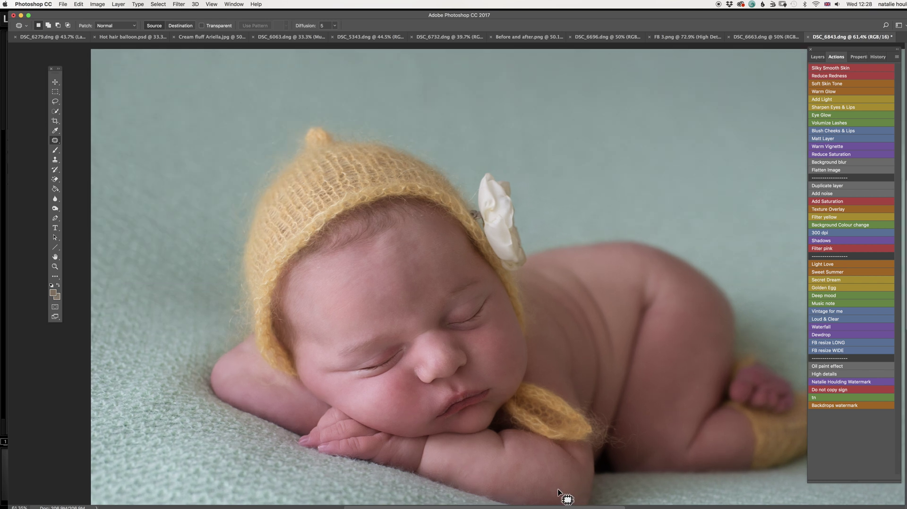
pyautogui.scroll(-5, 567, 496)
pyautogui.scroll(2, 413, 222)
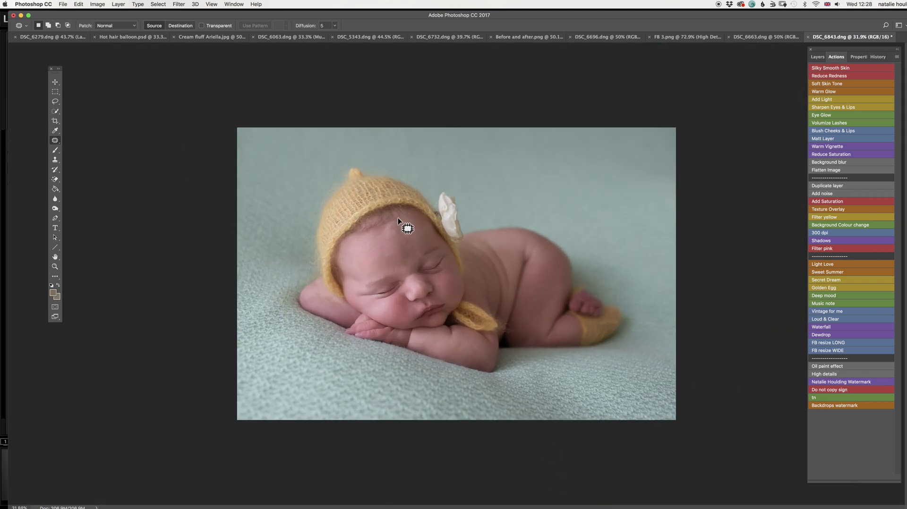
pyautogui.scroll(1, 312, 235)
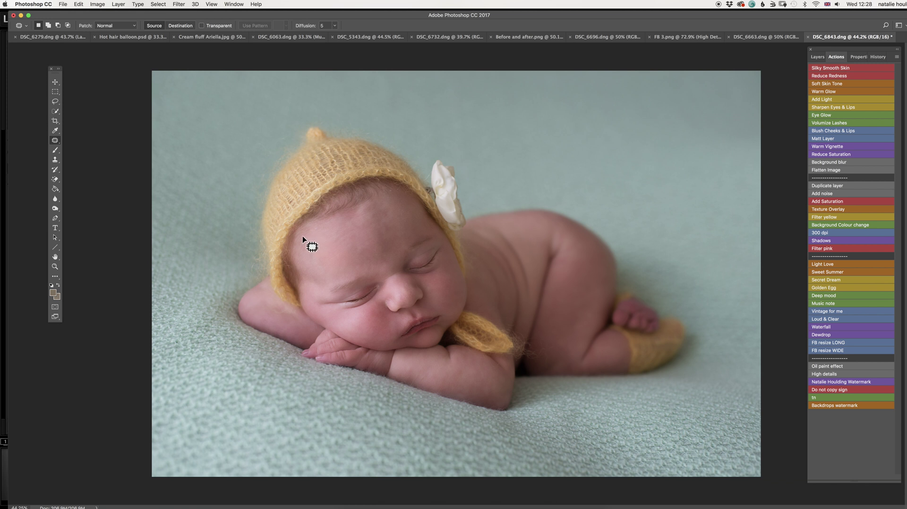
pyautogui.scroll(1, 309, 242)
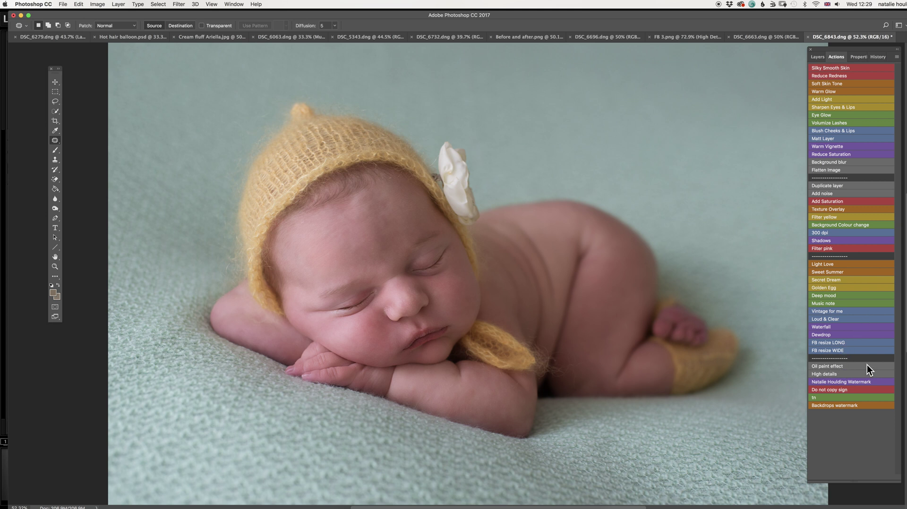
pyautogui.click(835, 369)
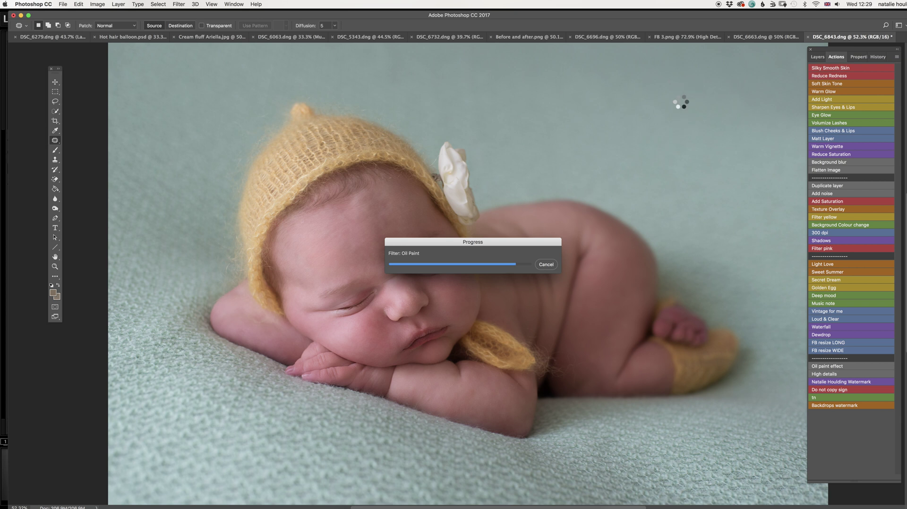
pyautogui.click(817, 57)
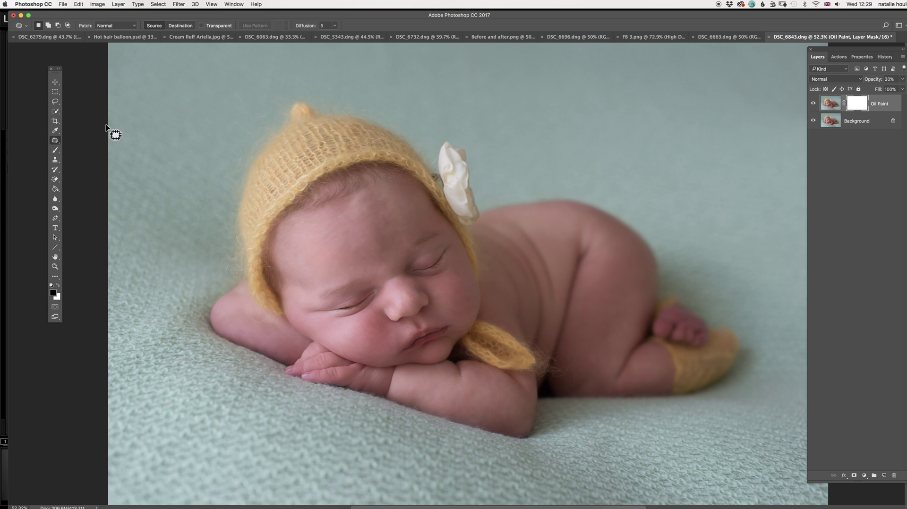
# - Paint black over the baby's face on the Oil Paint mask with a 431 px brush at 100% opacity
pyautogui.click(55, 150)
pyautogui.rightClick(445, 90)
pyautogui.click(516, 110)
pyautogui.click(177, 26)
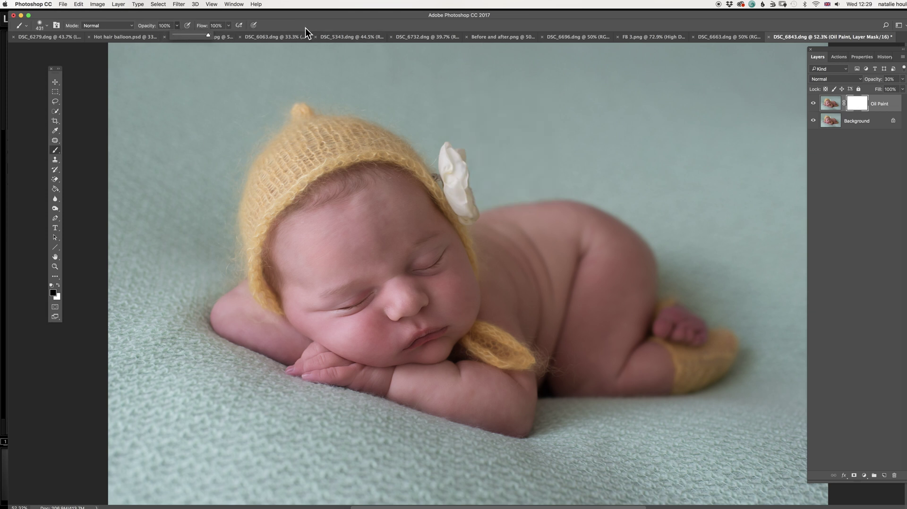
pyautogui.scroll(2, 401, 315)
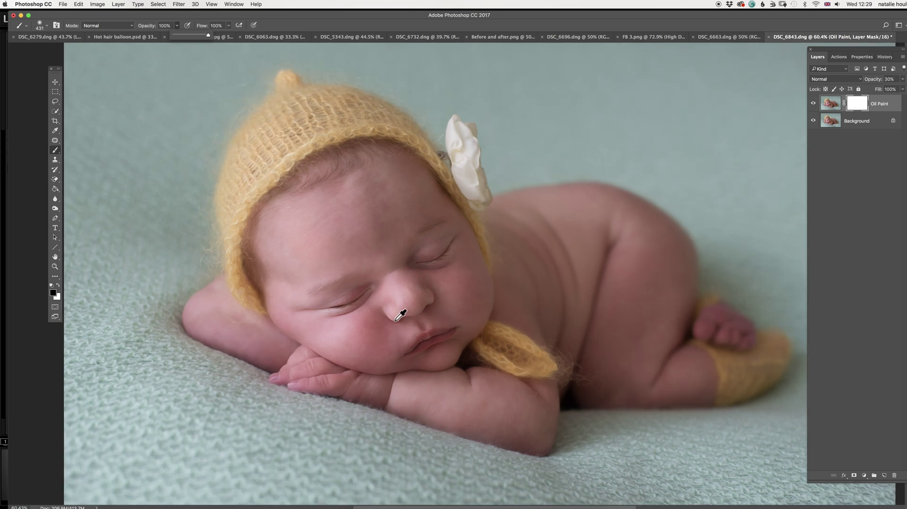
pyautogui.click(433, 254)
pyautogui.moveTo(432, 255)
pyautogui.mouseDown()
pyautogui.moveTo(339, 301)
pyautogui.moveTo(410, 292)
pyautogui.moveTo(412, 322)
pyautogui.moveTo(425, 335)
pyautogui.moveTo(445, 330)
pyautogui.moveTo(423, 340)
pyautogui.moveTo(458, 287)
pyautogui.moveTo(404, 334)
pyautogui.moveTo(340, 338)
pyautogui.moveTo(441, 297)
pyautogui.moveTo(440, 239)
pyautogui.moveTo(353, 257)
pyautogui.moveTo(395, 215)
pyautogui.moveTo(363, 208)
pyautogui.moveTo(360, 189)
pyautogui.moveTo(414, 180)
pyautogui.moveTo(332, 181)
pyautogui.moveTo(312, 302)
pyautogui.moveTo(332, 329)
pyautogui.moveTo(303, 368)
pyautogui.moveTo(324, 380)
pyautogui.moveTo(380, 384)
pyautogui.mouseUp()
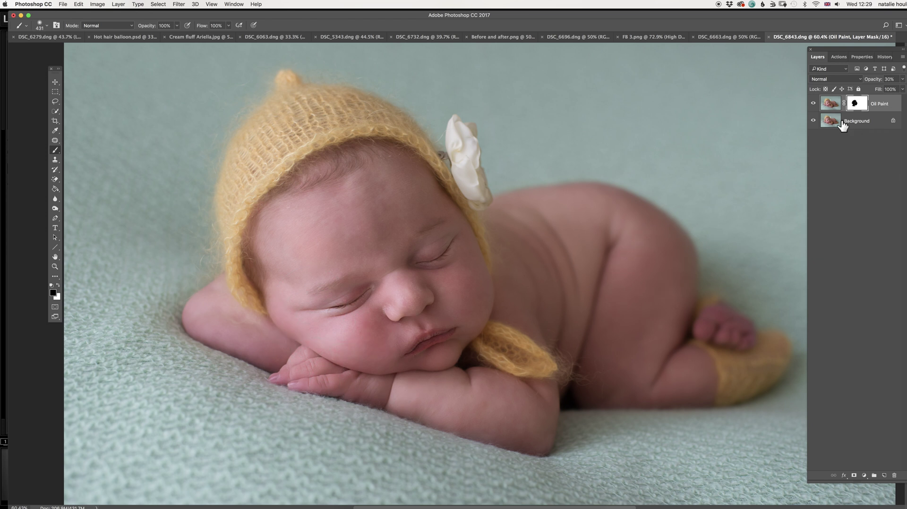
# - Compare the image with the Oil Paint layer hidden and shown, and flatten the image
pyautogui.click(813, 104)
pyautogui.click(813, 104)
pyautogui.click(813, 105)
pyautogui.click(813, 104)
pyautogui.click(838, 57)
pyautogui.click(850, 169)
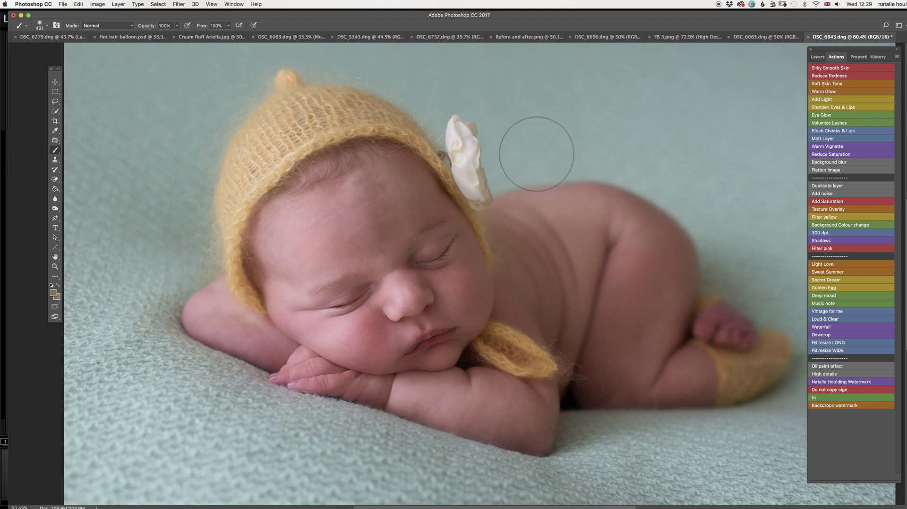
# - Apply Imagenomic Noiseware noise reduction with the Default preset, previewing it on the baby's face
pyautogui.scroll(-1, 513, 163)
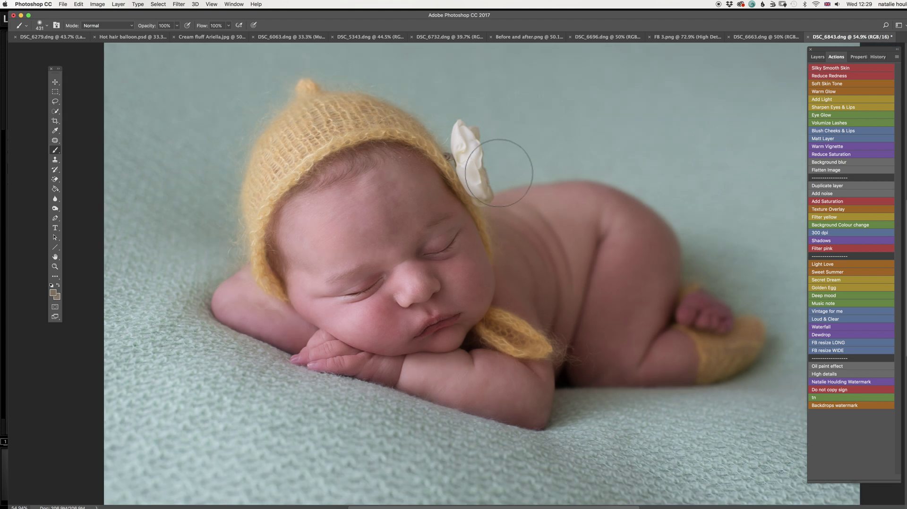
pyautogui.click(179, 4)
pyautogui.moveTo(204, 170)
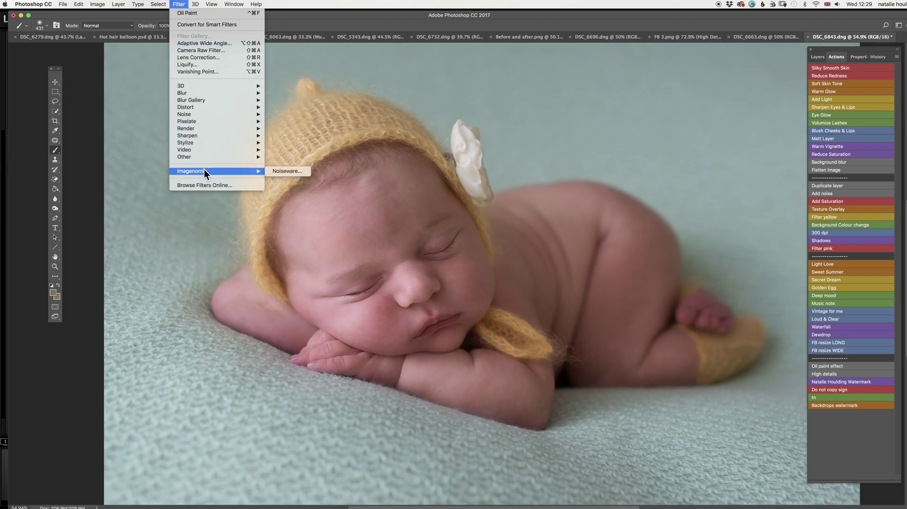
pyautogui.click(291, 171)
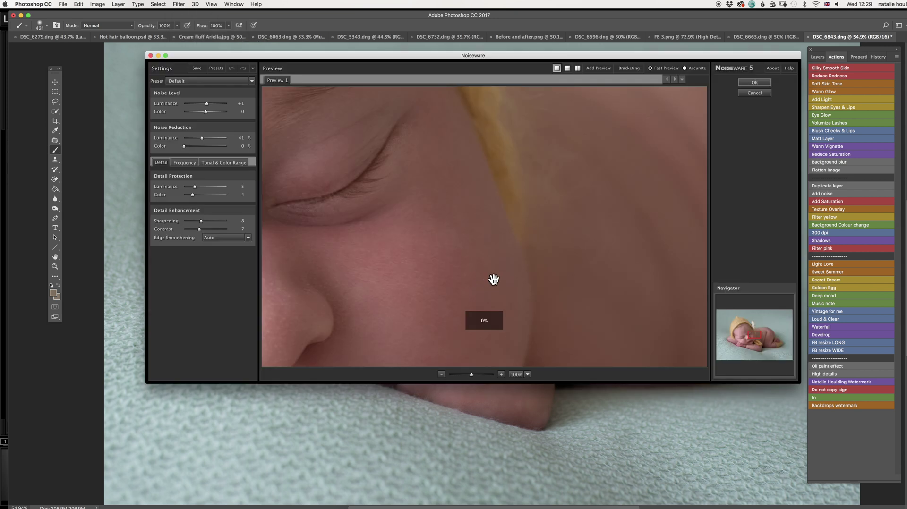
pyautogui.moveTo(412, 241); pyautogui.dragTo(698, 181)
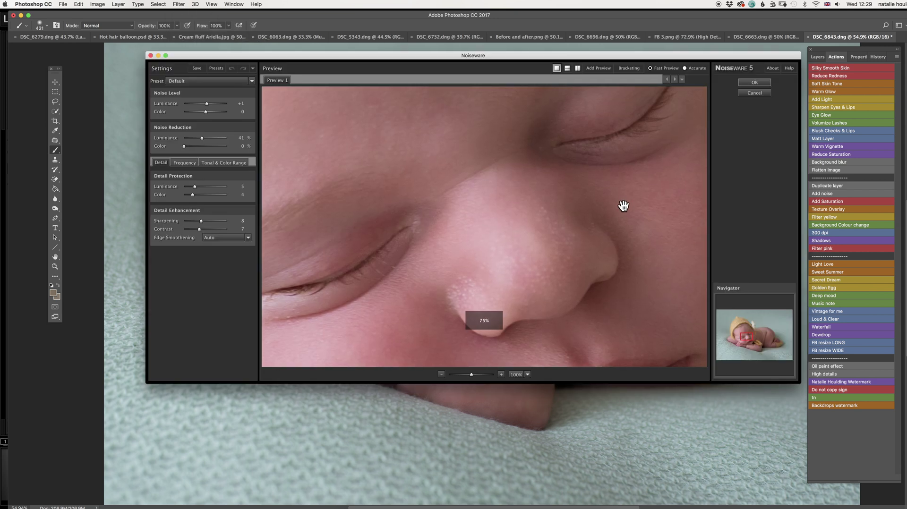
pyautogui.click(762, 84)
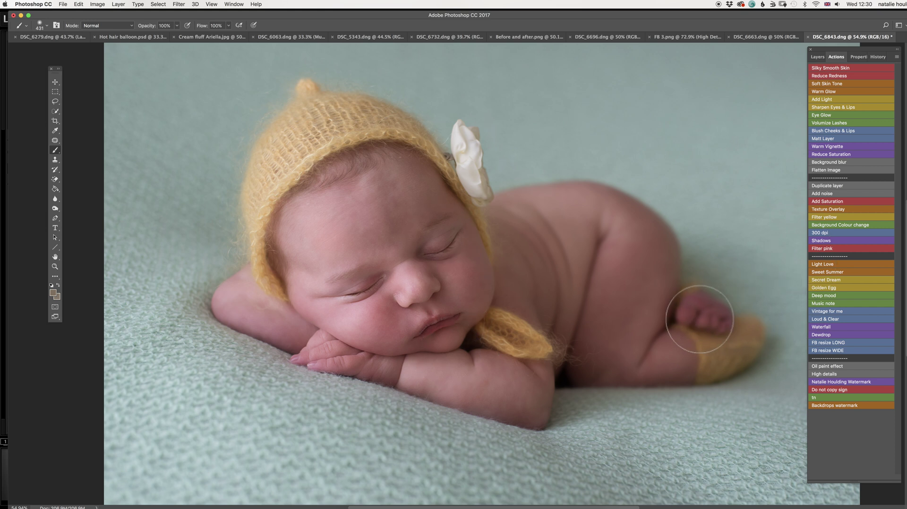
# - Start the Liquify filter, set the brush size to 961, and smooth the outline of the yellow bonnet
pyautogui.scroll(3, 434, 276)
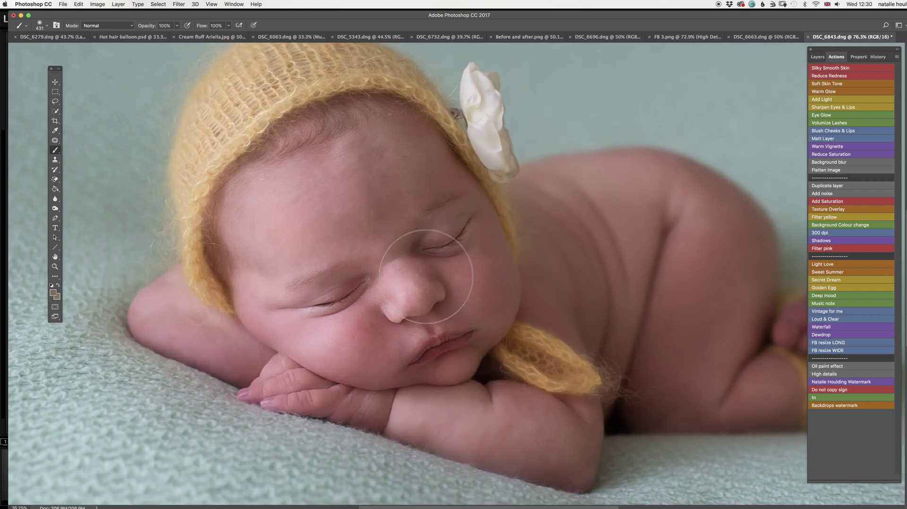
pyautogui.scroll(-1, 435, 278)
pyautogui.scroll(-2, 480, 288)
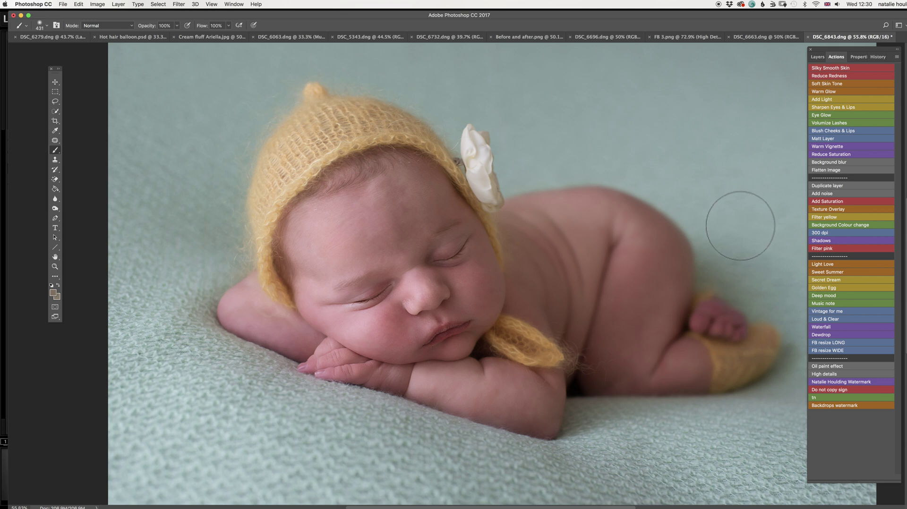
pyautogui.click(179, 5)
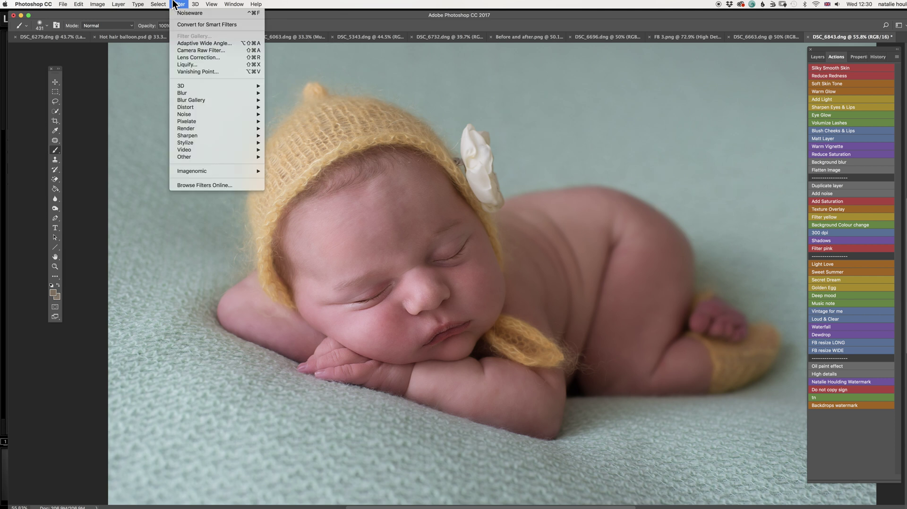
pyautogui.click(200, 64)
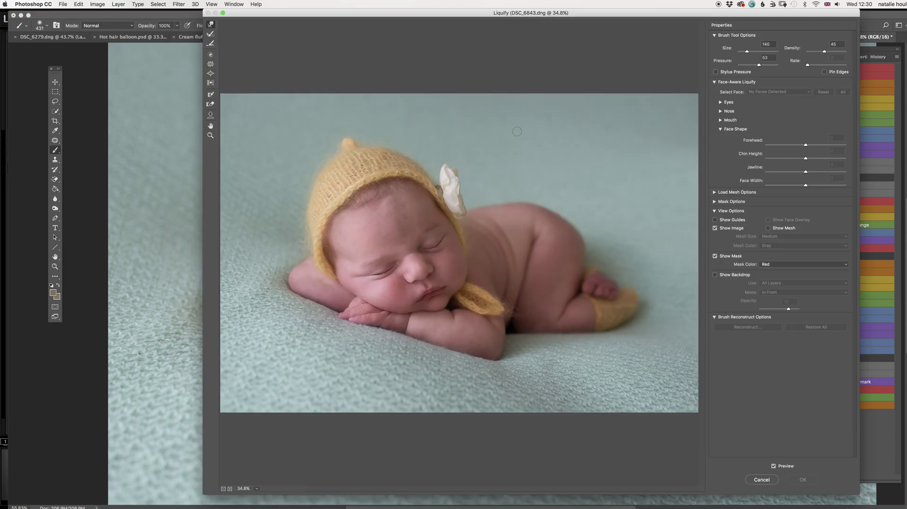
pyautogui.moveTo(746, 51); pyautogui.dragTo(755, 49)
pyautogui.click(391, 182)
pyautogui.moveTo(390, 175); pyautogui.dragTo(372, 180)
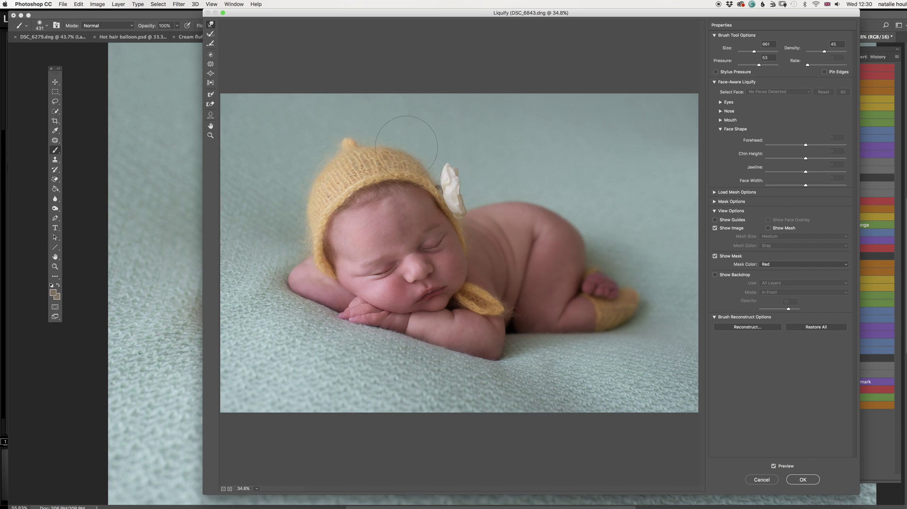
# - Push the white flower inward to make it smaller and apply the Liquify changes
pyautogui.moveTo(444, 173)
pyautogui.mouseDown()
pyautogui.moveTo(410, 179)
pyautogui.moveTo(482, 137)
pyautogui.moveTo(454, 144)
pyautogui.moveTo(450, 176)
pyautogui.mouseUp()
pyautogui.moveTo(461, 206); pyautogui.dragTo(443, 176)
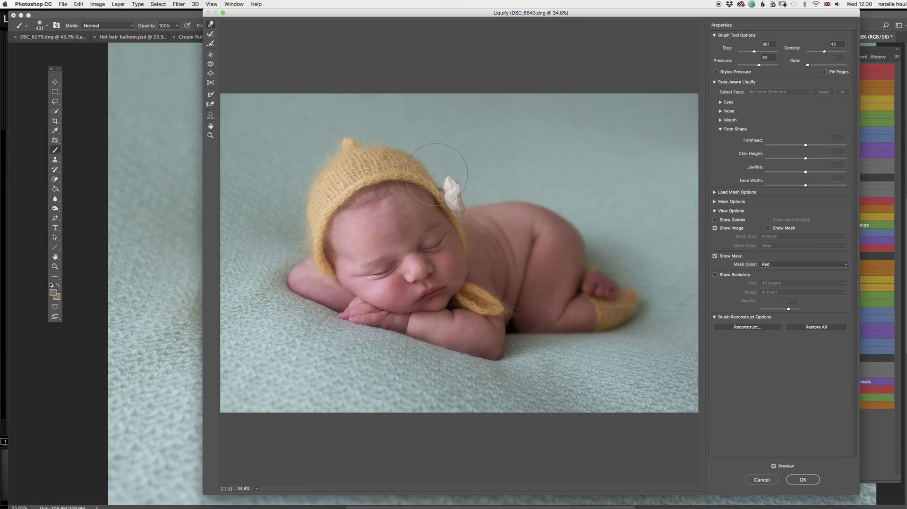
pyautogui.click(814, 480)
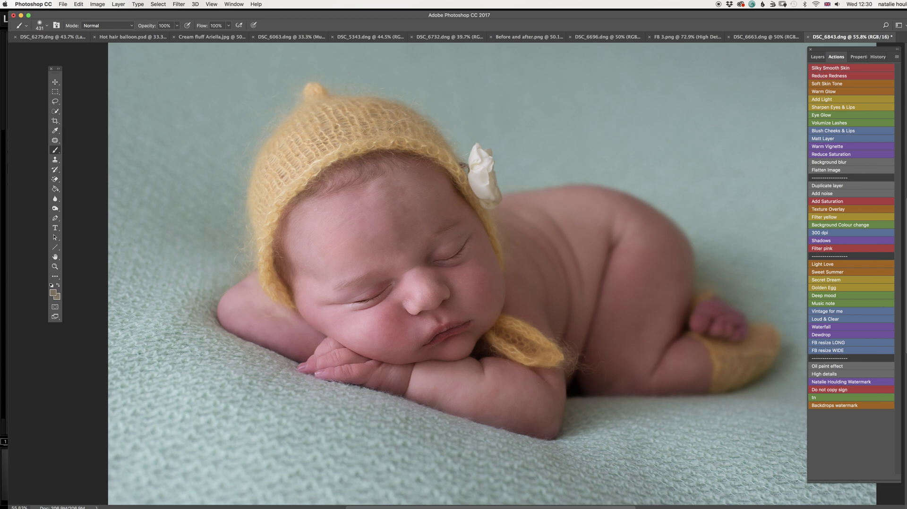
# - Compare the portrait before and after the Liquify reshaping by undoing and redoing it
pyautogui.press('super+z')
pyautogui.press('super+z')
pyautogui.press('super+z')
pyautogui.press('super+z')
# - Run the Sweet Summer action and compare the image with its group hidden and shown
pyautogui.click(846, 273)
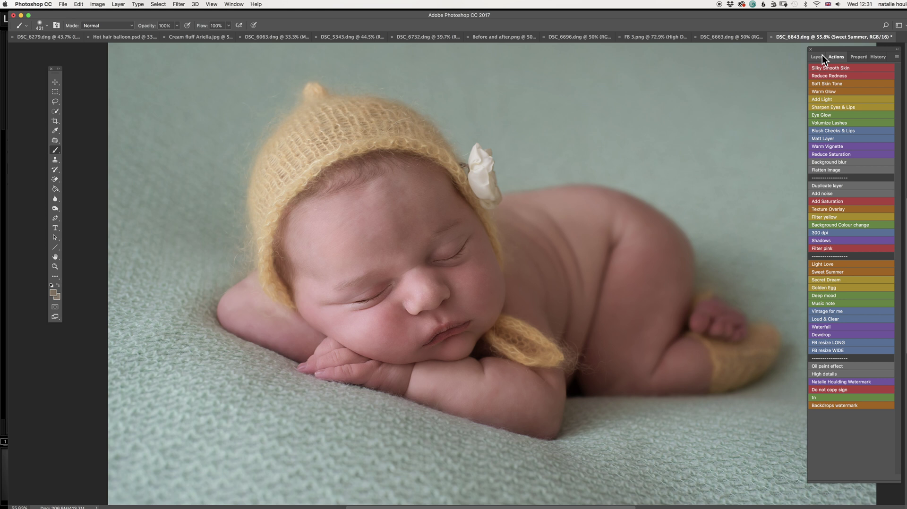
pyautogui.click(822, 57)
pyautogui.click(813, 100)
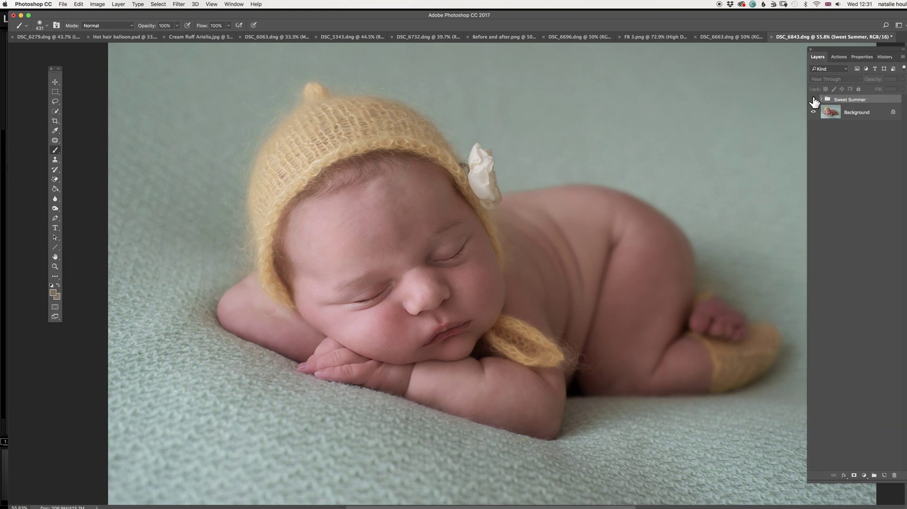
pyautogui.click(813, 100)
pyautogui.click(813, 100)
pyautogui.click(814, 100)
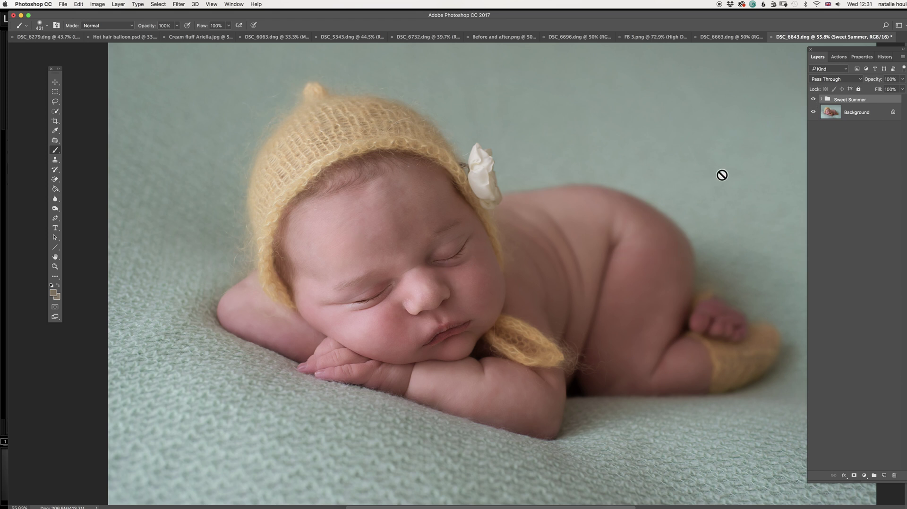
# - Add a layer mask to the Sweet Summer group and paint black over both cheeks with a 237 px brush
pyautogui.click(854, 476)
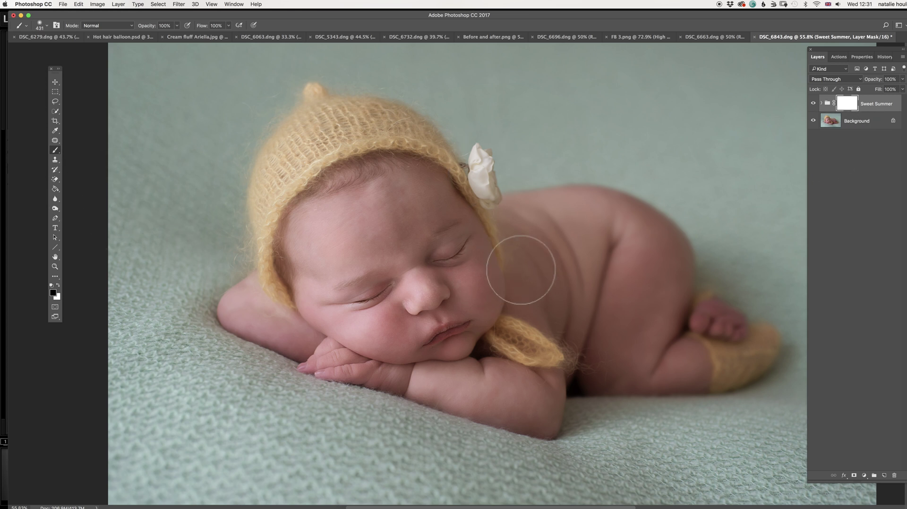
pyautogui.rightClick(535, 266)
pyautogui.moveTo(615, 286); pyautogui.dragTo(609, 285)
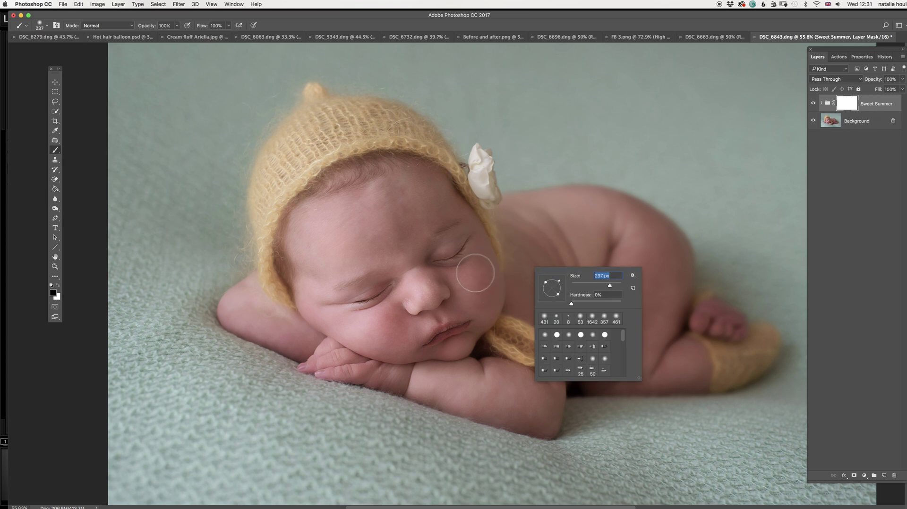
pyautogui.moveTo(481, 267)
pyautogui.mouseDown()
pyautogui.moveTo(468, 281)
pyautogui.moveTo(482, 271)
pyautogui.moveTo(488, 291)
pyautogui.moveTo(496, 272)
pyautogui.moveTo(496, 300)
pyautogui.moveTo(447, 279)
pyautogui.mouseUp()
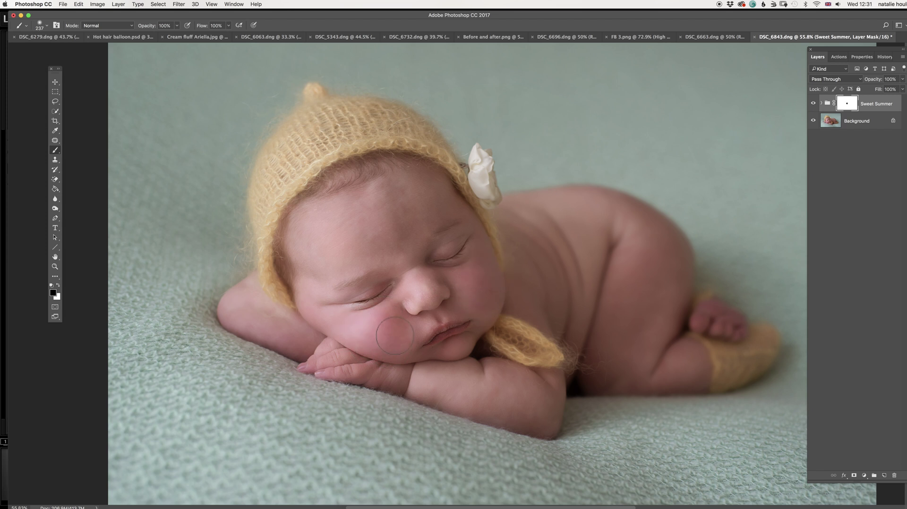
pyautogui.click(378, 322)
# - Mask the lips on the Sweet Summer group with a 133 px brush and compare the group hidden and shown
pyautogui.rightClick(542, 280)
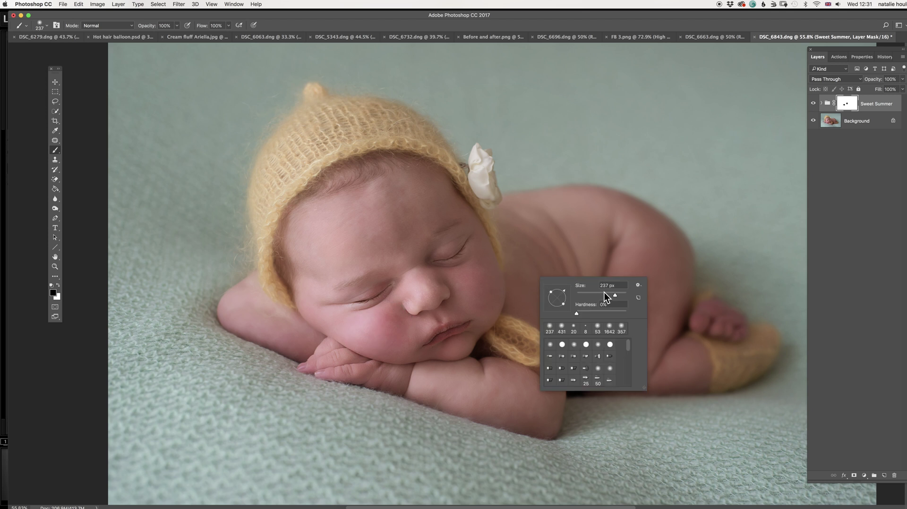
pyautogui.moveTo(438, 336); pyautogui.dragTo(469, 324)
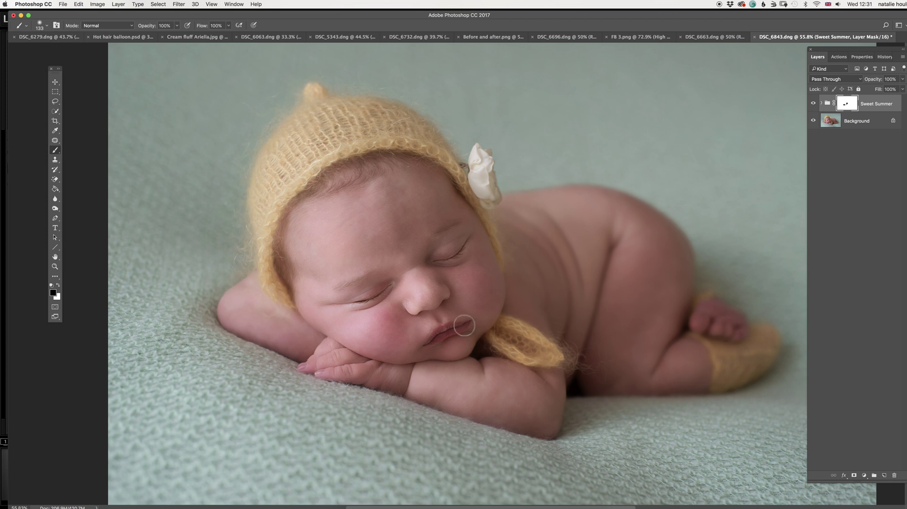
pyautogui.click(812, 104)
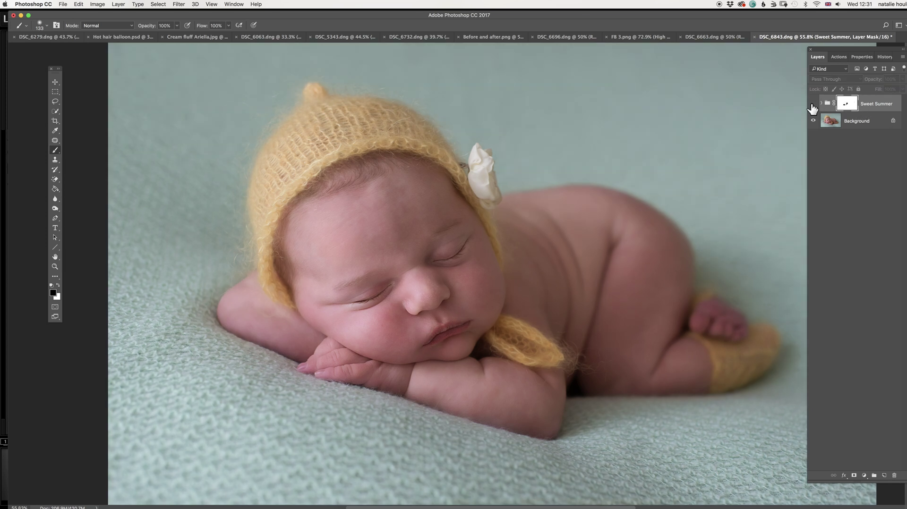
pyautogui.click(813, 104)
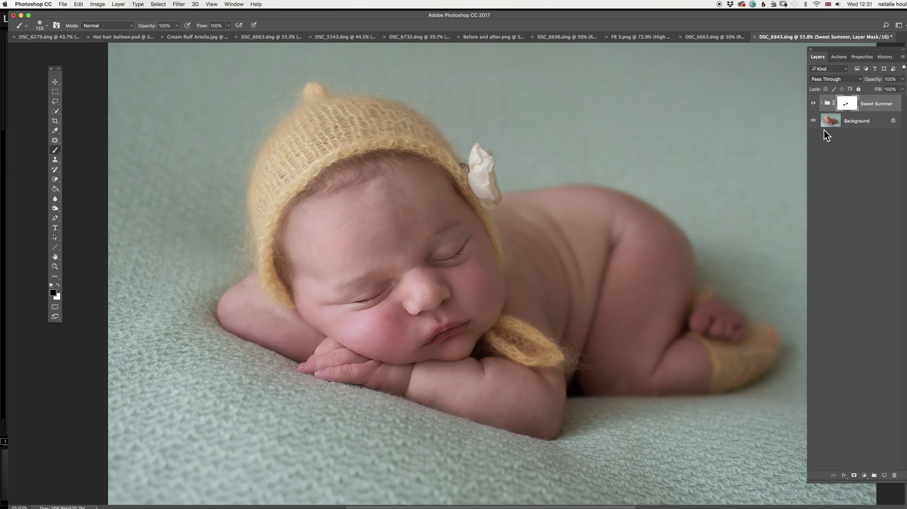
# - Compare the whole portrait with the masked Sweet Summer group hidden and shown
pyautogui.click(813, 104)
pyautogui.click(813, 103)
pyautogui.scroll(-5, 429, 313)
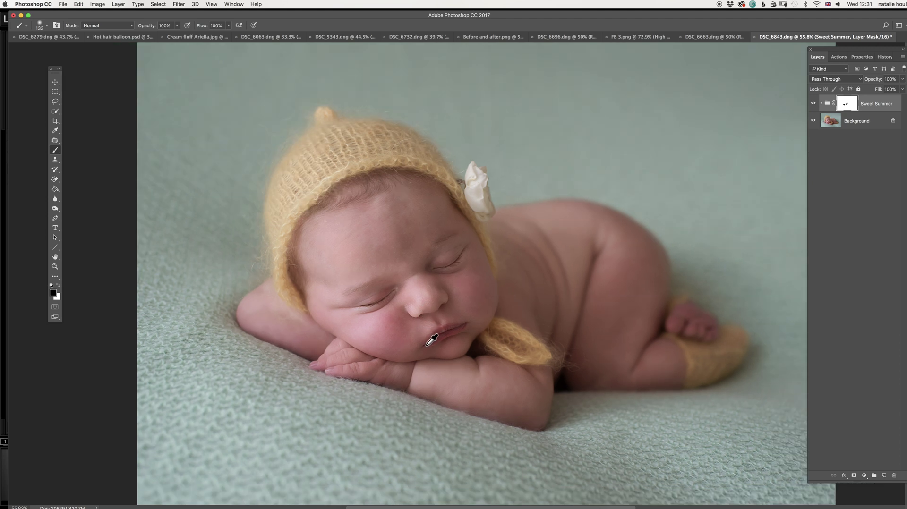
pyautogui.scroll(2, 272, 290)
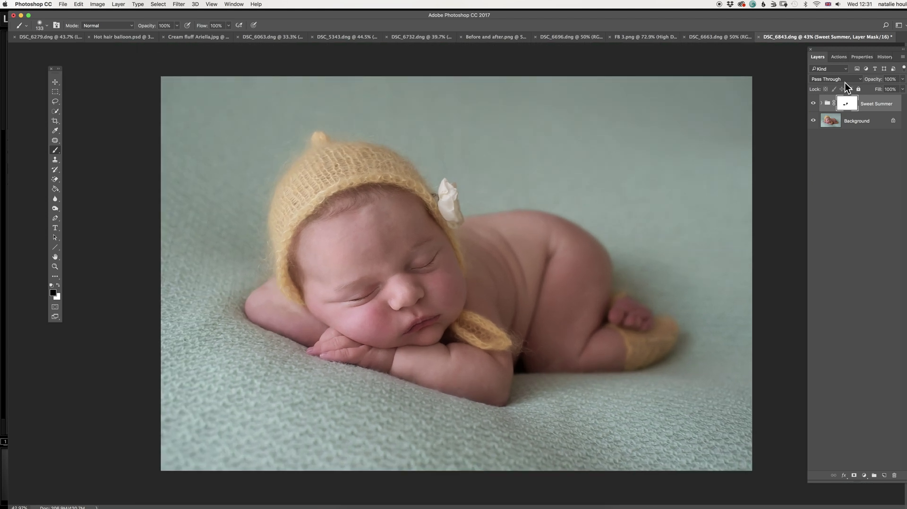
# - Flatten the image and duplicate the Background into a copy layer at 61% opacity
pyautogui.click(838, 56)
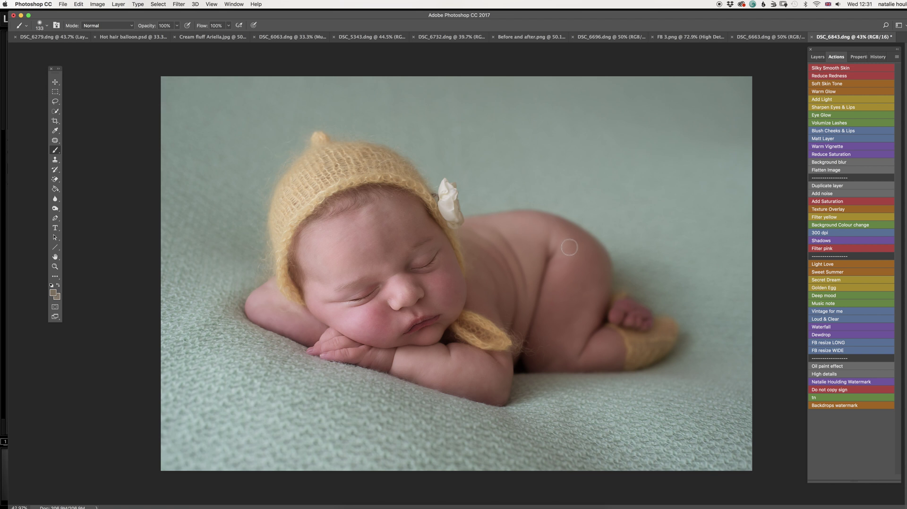
pyautogui.click(838, 185)
pyautogui.click(817, 57)
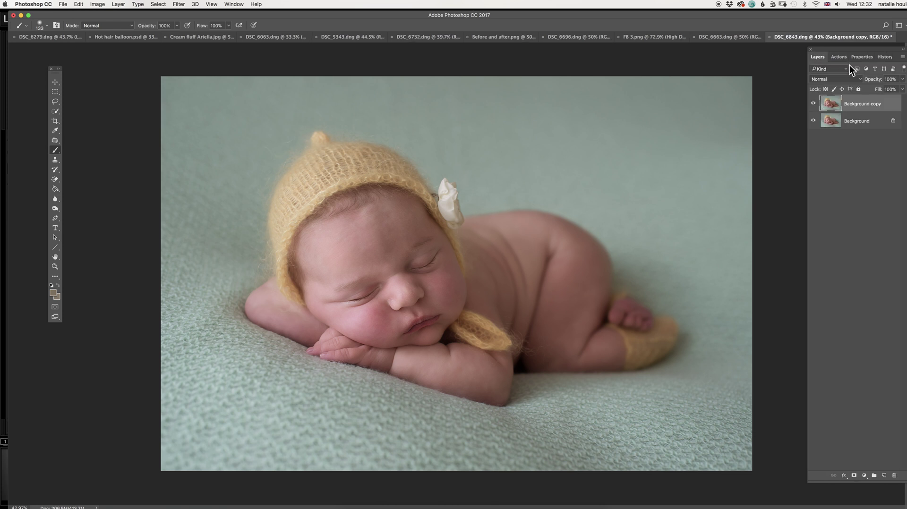
pyautogui.click(903, 80)
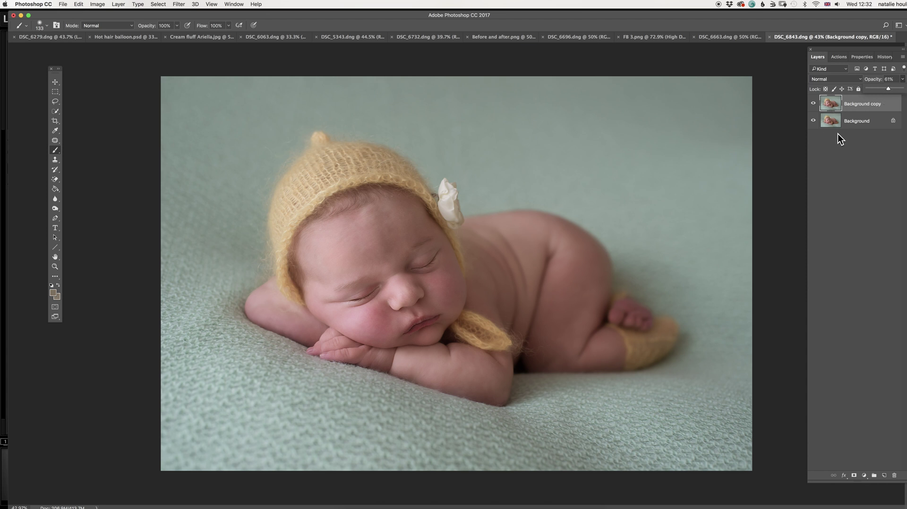
# - Patch the uneven skin marks on the baby's forehead on the Background copy layer
pyautogui.click(55, 141)
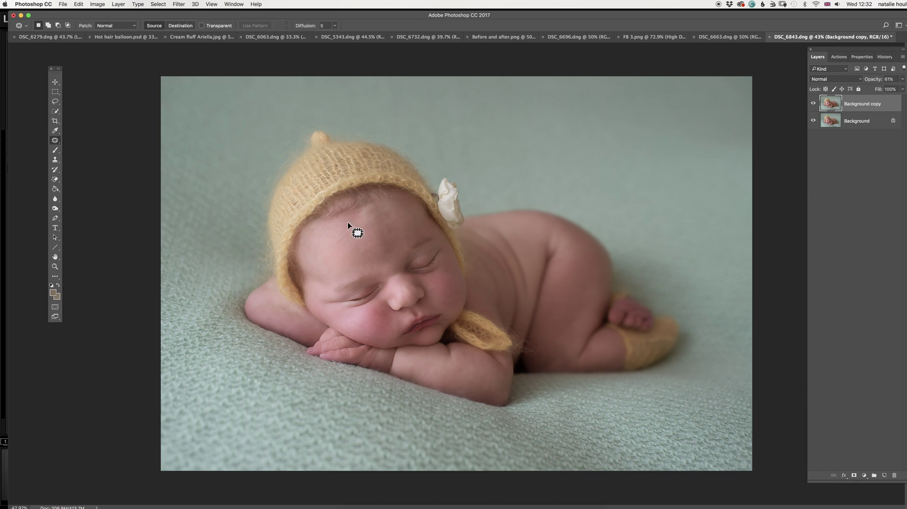
pyautogui.scroll(1, 385, 310)
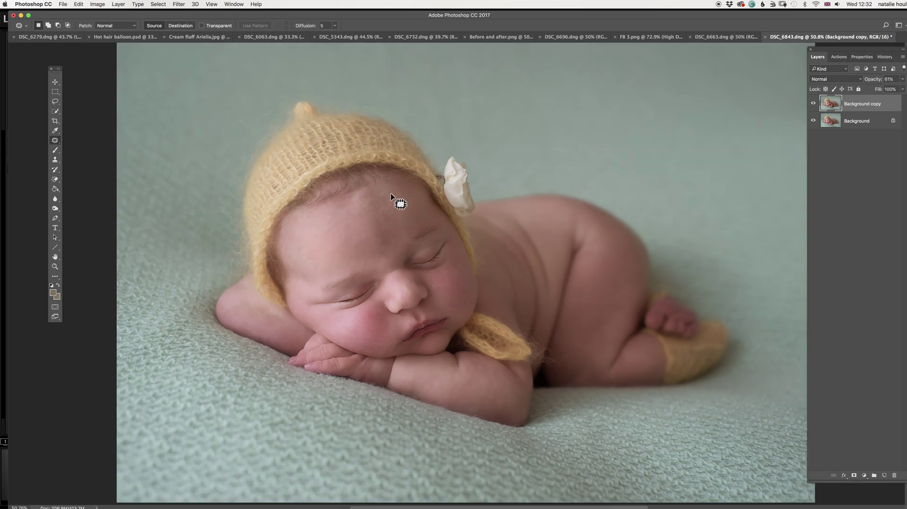
pyautogui.moveTo(381, 212)
pyautogui.mouseDown()
pyautogui.moveTo(381, 239)
pyautogui.moveTo(397, 252)
pyautogui.moveTo(359, 231)
pyautogui.moveTo(395, 224)
pyautogui.mouseUp()
pyautogui.click(402, 228)
pyautogui.click(408, 238)
pyautogui.click(395, 225)
pyautogui.scroll(5, 434, 340)
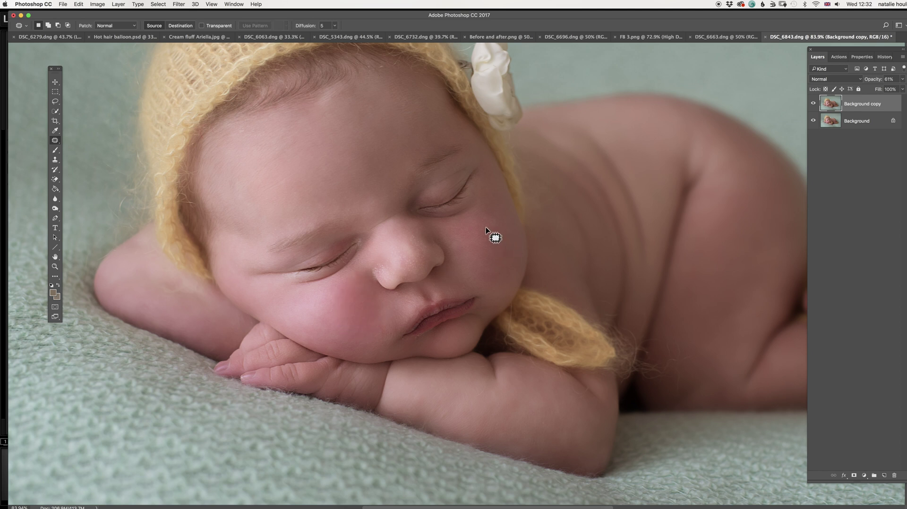
# - Patch the blemishes on both cheeks and on the arm tucked under the head
pyautogui.moveTo(474, 257); pyautogui.dragTo(502, 259)
pyautogui.moveTo(368, 335); pyautogui.dragTo(365, 338)
pyautogui.click(370, 318)
pyautogui.moveTo(167, 315); pyautogui.dragTo(164, 320)
# - Patch the uneven skin patches along the front forearm and elbow
pyautogui.moveTo(448, 418); pyautogui.dragTo(444, 397)
pyautogui.moveTo(444, 402); pyautogui.dragTo(472, 388)
pyautogui.press('super+d')
pyautogui.moveTo(580, 406)
pyautogui.mouseDown()
pyautogui.moveTo(544, 378)
pyautogui.moveTo(501, 376)
pyautogui.moveTo(528, 417)
pyautogui.mouseUp()
pyautogui.press('super+d')
pyautogui.moveTo(447, 412); pyautogui.dragTo(476, 416)
pyautogui.press('super+d')
# - Patch the skin discolouration on the baby's hip and thigh
pyautogui.press('space')
pyautogui.moveTo(678, 342)
pyautogui.mouseDown()
pyautogui.moveTo(518, 431)
pyautogui.moveTo(551, 334)
pyautogui.moveTo(608, 264)
pyautogui.moveTo(546, 349)
pyautogui.moveTo(540, 382)
pyautogui.moveTo(535, 377)
pyautogui.mouseUp()
pyautogui.press('super+d')
pyautogui.moveTo(611, 262)
pyautogui.mouseDown()
pyautogui.moveTo(588, 198)
pyautogui.moveTo(553, 275)
pyautogui.mouseUp()
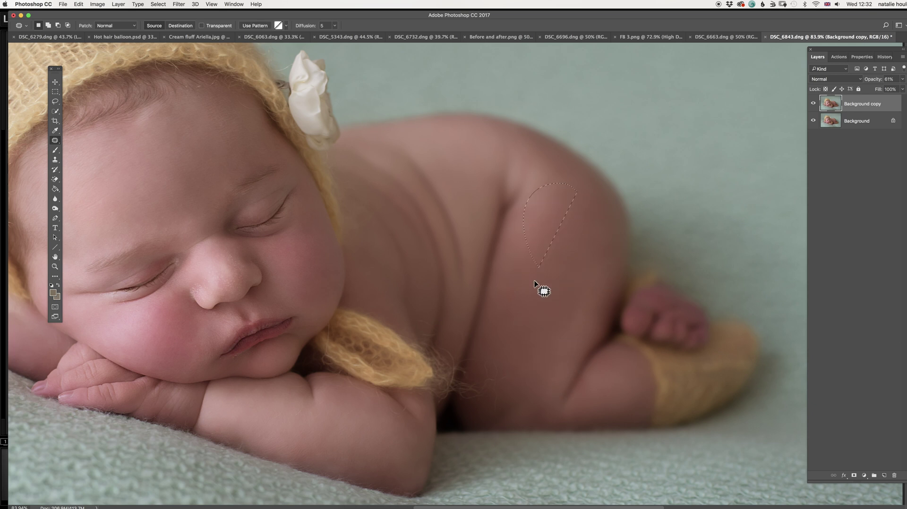
pyautogui.moveTo(611, 246)
pyautogui.mouseDown()
pyautogui.moveTo(572, 316)
pyautogui.moveTo(591, 288)
pyautogui.mouseUp()
pyautogui.moveTo(586, 289); pyautogui.dragTo(537, 369)
pyautogui.press('super+d')
# - Patch the lower edge of the cheek resting beside the fingers
pyautogui.moveTo(512, 324); pyautogui.dragTo(694, 256)
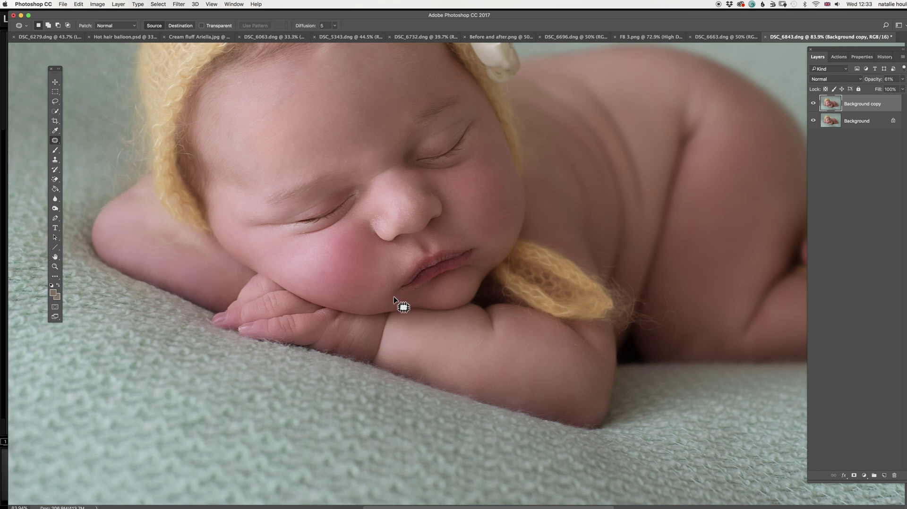
pyautogui.moveTo(326, 289)
pyautogui.mouseDown()
pyautogui.moveTo(298, 289)
pyautogui.moveTo(306, 275)
pyautogui.moveTo(346, 278)
pyautogui.mouseUp()
pyautogui.press('super+d')
pyautogui.scroll(3, 486, 243)
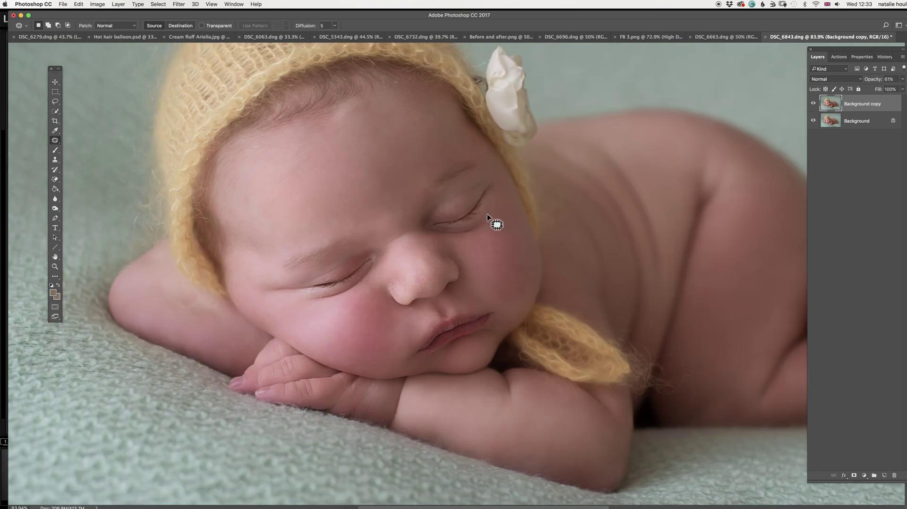
# - Patch the skin flaws around both closed eyes and the inner brow
pyautogui.scroll(3, 460, 203)
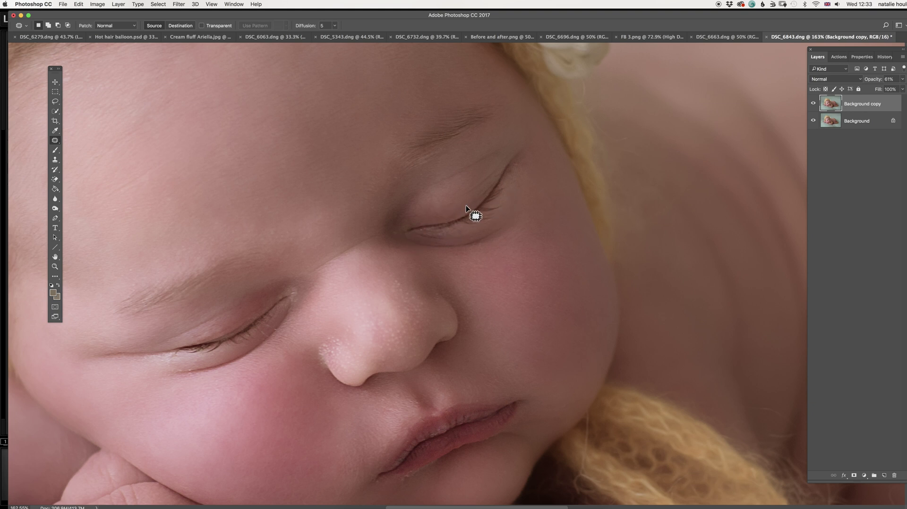
pyautogui.moveTo(543, 166)
pyautogui.mouseDown()
pyautogui.moveTo(524, 156)
pyautogui.moveTo(520, 198)
pyautogui.mouseUp()
pyautogui.moveTo(419, 177); pyautogui.dragTo(436, 184)
pyautogui.press('super+d')
pyautogui.moveTo(290, 287)
pyautogui.mouseDown()
pyautogui.moveTo(279, 298)
pyautogui.moveTo(249, 285)
pyautogui.moveTo(268, 296)
pyautogui.mouseUp()
pyautogui.press('super+d')
pyautogui.moveTo(269, 296)
pyautogui.mouseDown()
pyautogui.moveTo(242, 300)
pyautogui.moveTo(265, 297)
pyautogui.mouseUp()
pyautogui.press('super+d')
pyautogui.press('super+d')
# - Patch the marks on the cheek, at the corner of the mouth and just below the lower lip
pyautogui.moveTo(230, 379); pyautogui.dragTo(218, 404)
pyautogui.click(218, 405)
pyautogui.moveTo(447, 397); pyautogui.dragTo(454, 279)
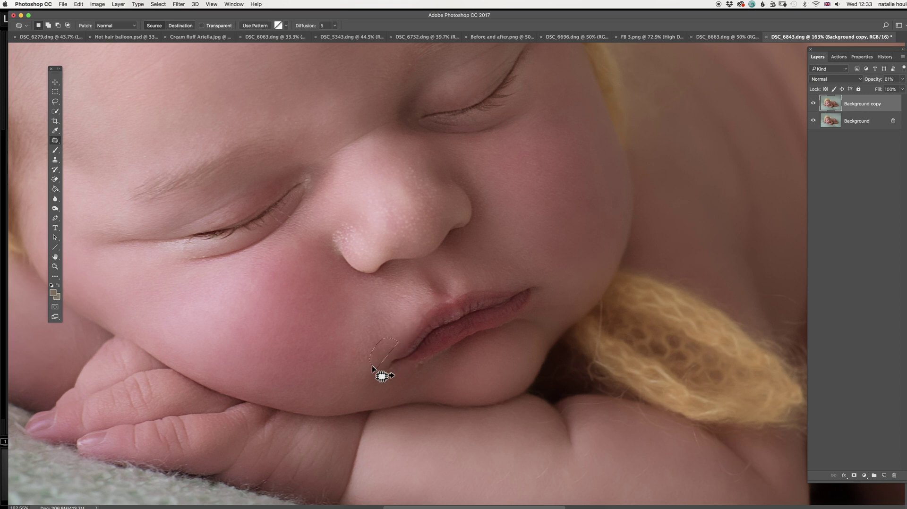
pyautogui.moveTo(426, 361)
pyautogui.mouseDown()
pyautogui.moveTo(415, 374)
pyautogui.moveTo(460, 374)
pyautogui.mouseUp()
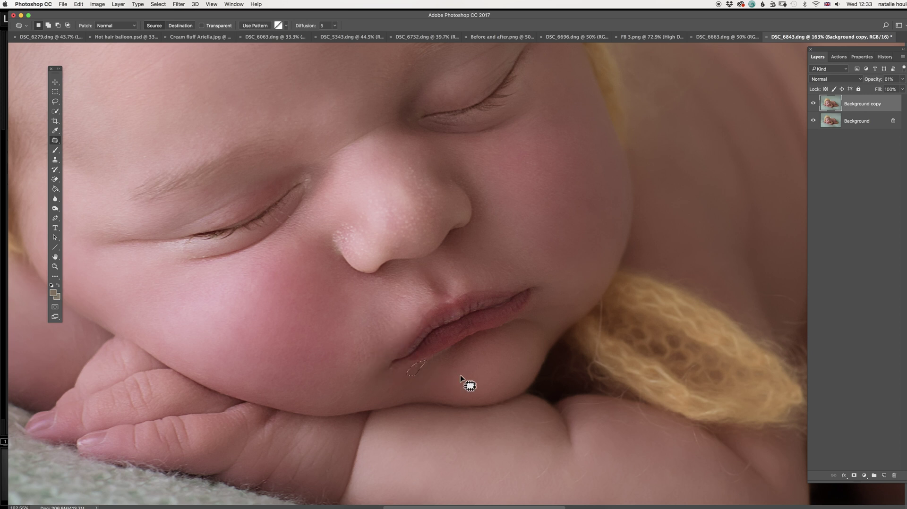
pyautogui.click(422, 384)
pyautogui.moveTo(396, 376); pyautogui.dragTo(394, 378)
# - Patch the remaining small marks on the far cheek and beside the outer eye corner
pyautogui.moveTo(584, 297)
pyautogui.mouseDown()
pyautogui.moveTo(572, 311)
pyautogui.moveTo(583, 303)
pyautogui.mouseUp()
pyautogui.moveTo(579, 302); pyautogui.dragTo(596, 289)
pyautogui.moveTo(590, 296); pyautogui.dragTo(587, 305)
pyautogui.moveTo(582, 302); pyautogui.dragTo(603, 271)
pyautogui.click(603, 271)
pyautogui.click(547, 168)
pyautogui.moveTo(526, 216); pyautogui.dragTo(531, 269)
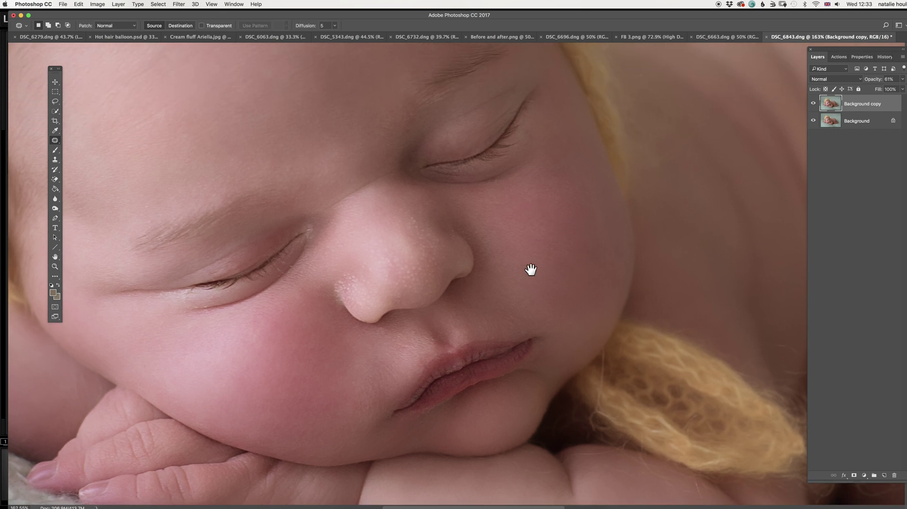
pyautogui.moveTo(539, 91)
pyautogui.mouseDown()
pyautogui.moveTo(524, 103)
pyautogui.moveTo(532, 119)
pyautogui.mouseUp()
# - Patch the mark on the arm tucked behind the hands
pyautogui.press('super+0')
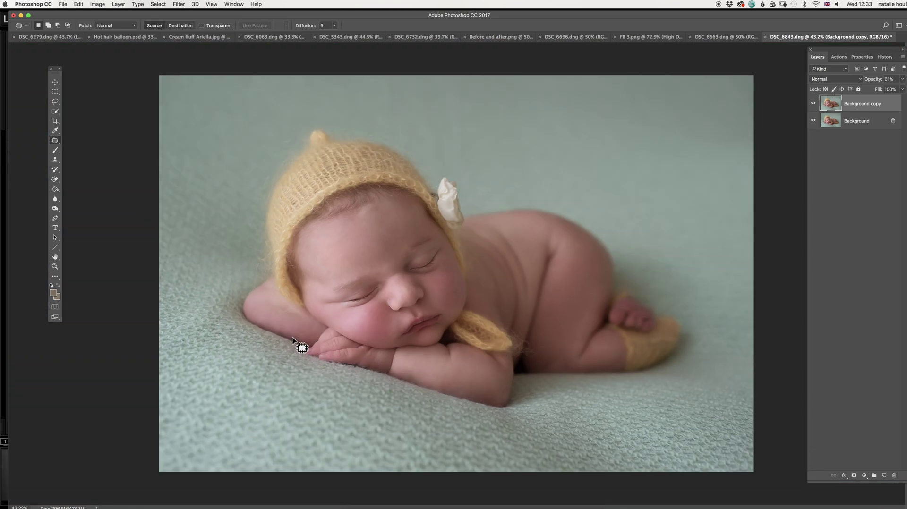
pyautogui.scroll(3, 300, 347)
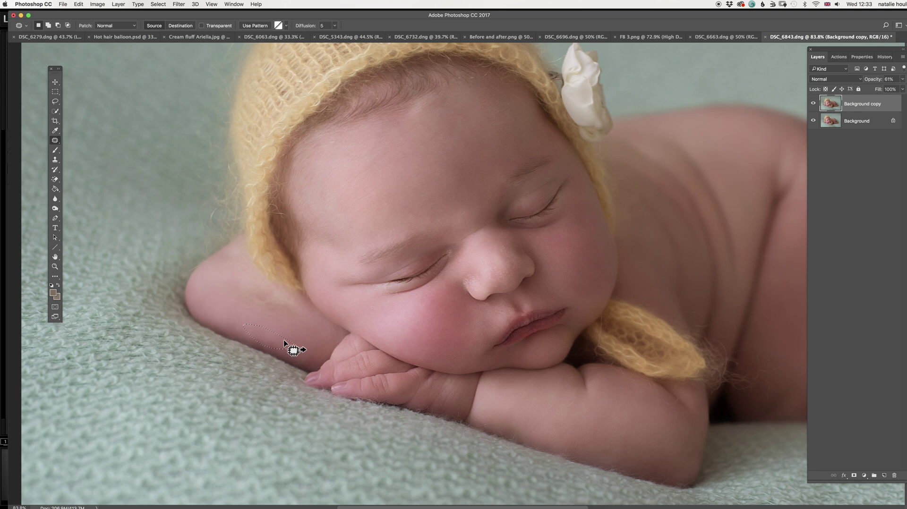
pyautogui.moveTo(251, 314)
pyautogui.mouseDown()
pyautogui.moveTo(301, 350)
pyautogui.moveTo(316, 334)
pyautogui.mouseUp()
pyautogui.press('super+d')
# - Toggle the Background copy's visibility to compare the patching, and flatten the image
pyautogui.scroll(-5, 324, 394)
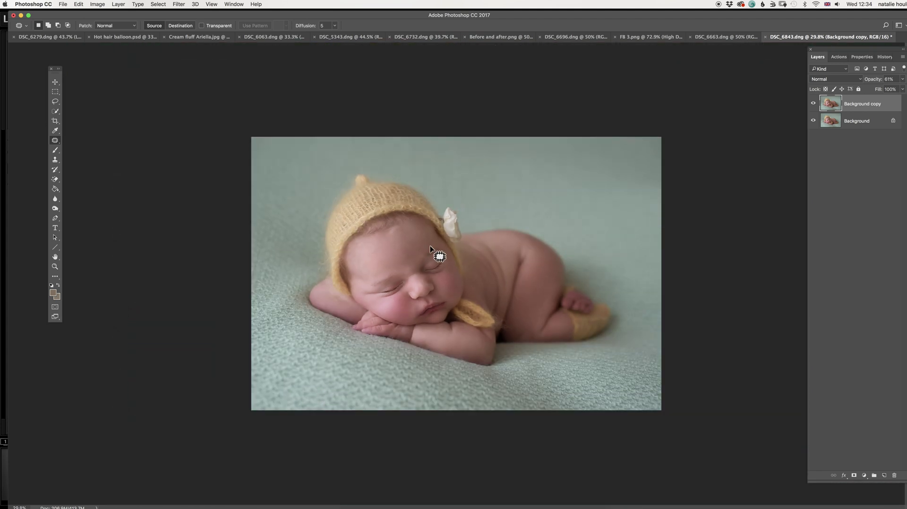
pyautogui.scroll(3, 361, 267)
pyautogui.scroll(-2, 360, 279)
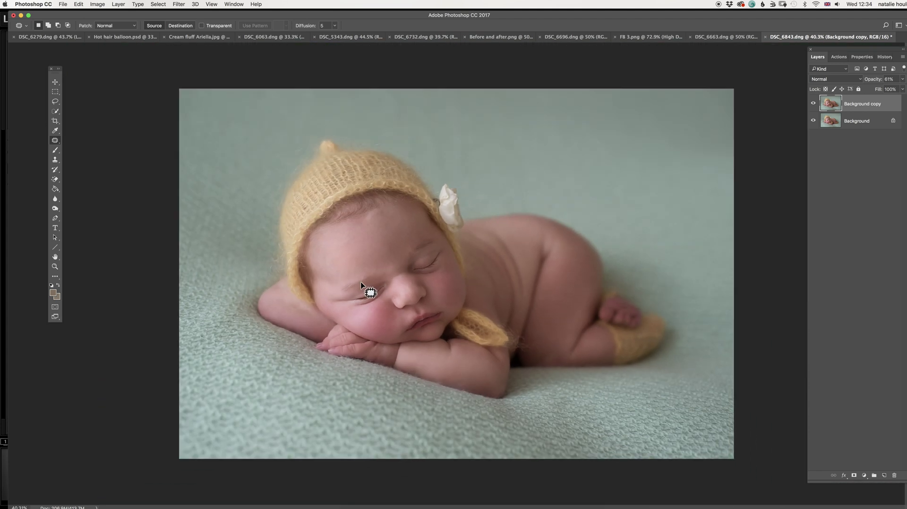
pyautogui.scroll(1, 440, 249)
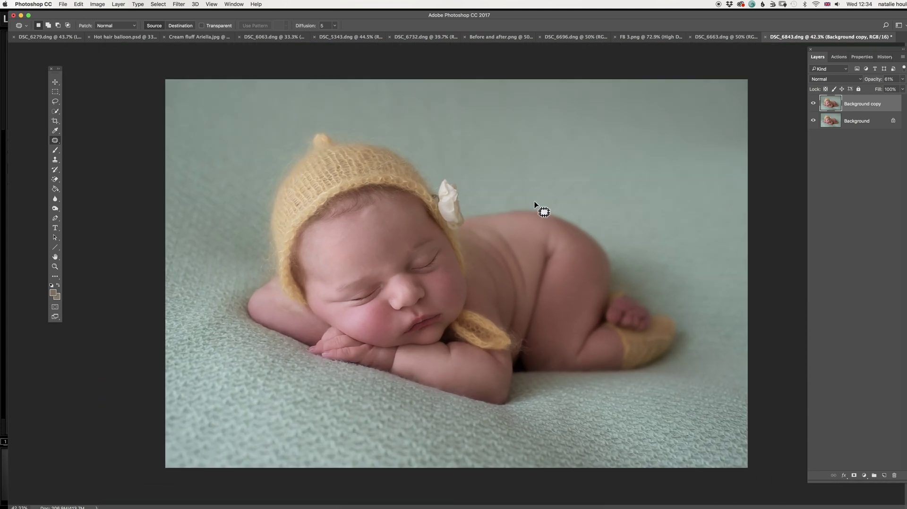
pyautogui.click(814, 105)
pyautogui.click(836, 57)
pyautogui.click(831, 170)
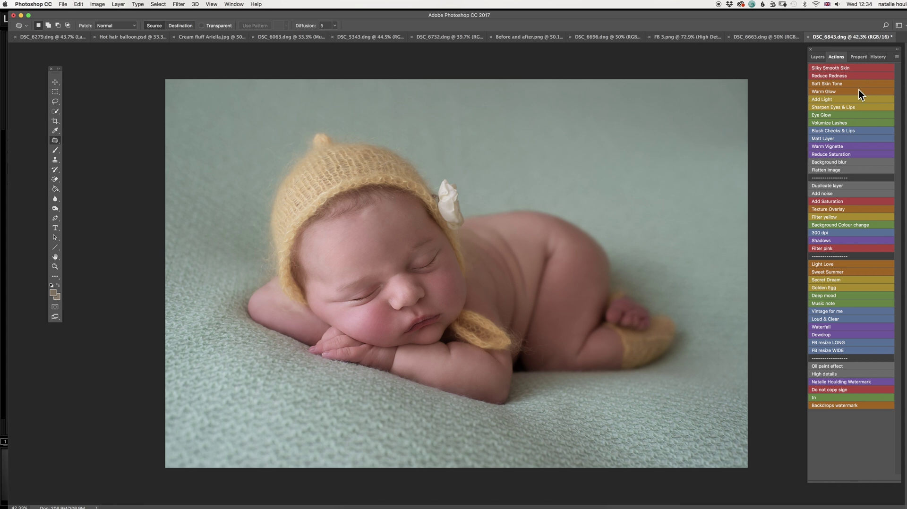
# - Run the Add Light action and paint white on its mask near the eyes with a 187 px brush at 13% opacity
pyautogui.click(829, 99)
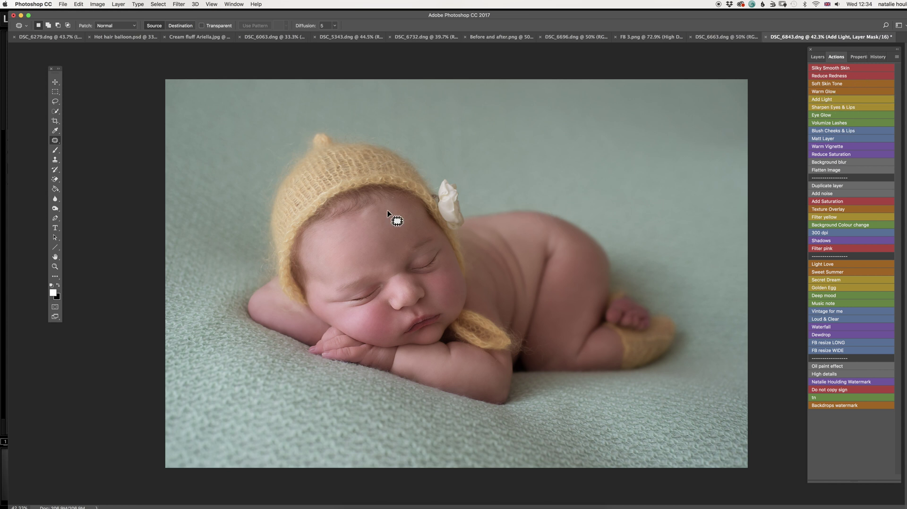
pyautogui.click(55, 152)
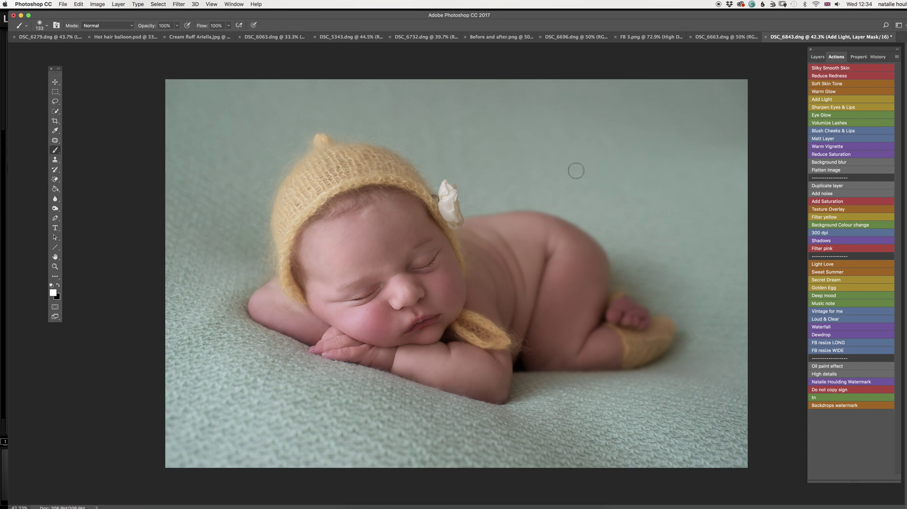
pyautogui.rightClick(642, 189)
pyautogui.moveTo(641, 188); pyautogui.dragTo(667, 192)
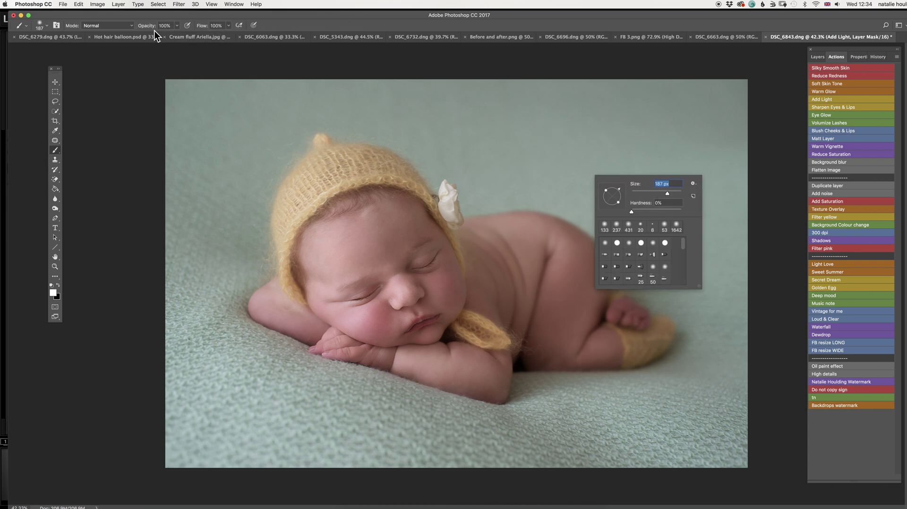
pyautogui.click(177, 25)
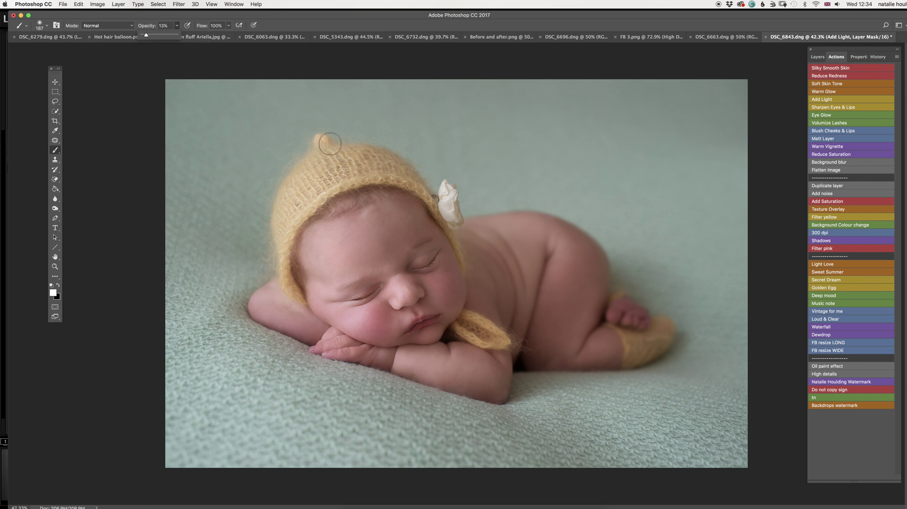
pyautogui.moveTo(415, 265); pyautogui.dragTo(435, 253)
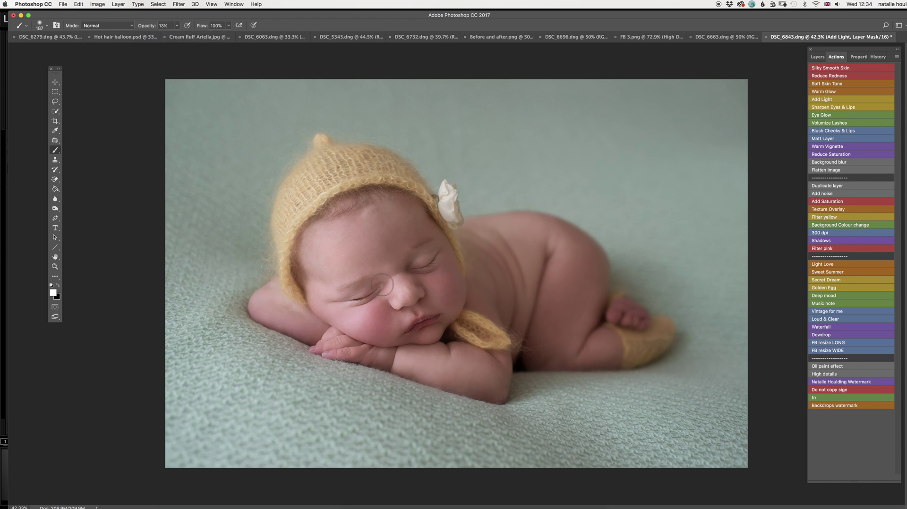
# - Brighten the face, arm and body on the Add Light mask with a 372 px brush, and flatten the image
pyautogui.rightClick(515, 239)
pyautogui.moveTo(596, 249); pyautogui.dragTo(602, 248)
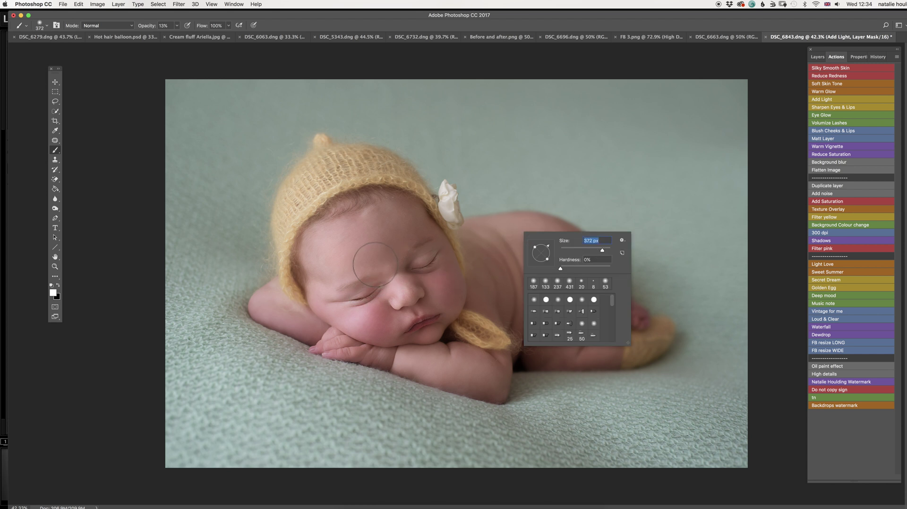
pyautogui.click(336, 264)
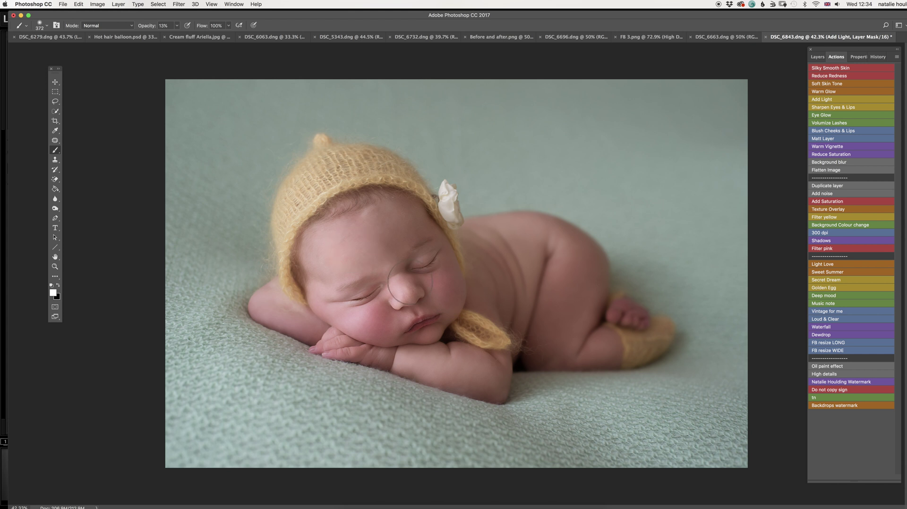
pyautogui.moveTo(448, 287)
pyautogui.mouseDown()
pyautogui.moveTo(445, 267)
pyautogui.moveTo(427, 277)
pyautogui.moveTo(443, 266)
pyautogui.moveTo(424, 299)
pyautogui.moveTo(360, 303)
pyautogui.moveTo(411, 314)
pyautogui.mouseUp()
pyautogui.moveTo(455, 348)
pyautogui.mouseDown()
pyautogui.moveTo(493, 374)
pyautogui.moveTo(517, 365)
pyautogui.moveTo(494, 378)
pyautogui.moveTo(523, 279)
pyautogui.moveTo(572, 257)
pyautogui.moveTo(570, 279)
pyautogui.mouseUp()
pyautogui.click(840, 171)
# - Apply the Camera Raw Filter with Contrast raised to about +22 and Shadows to about +17
pyautogui.click(178, 5)
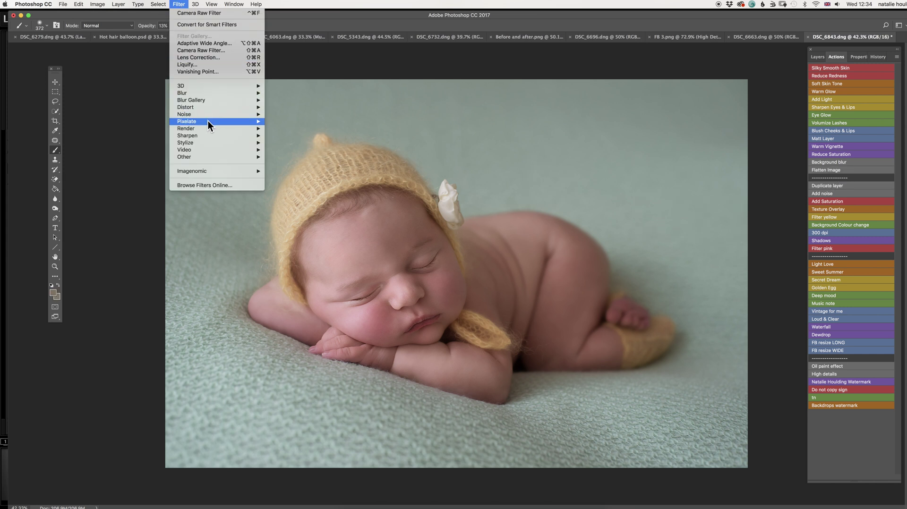
pyautogui.click(226, 49)
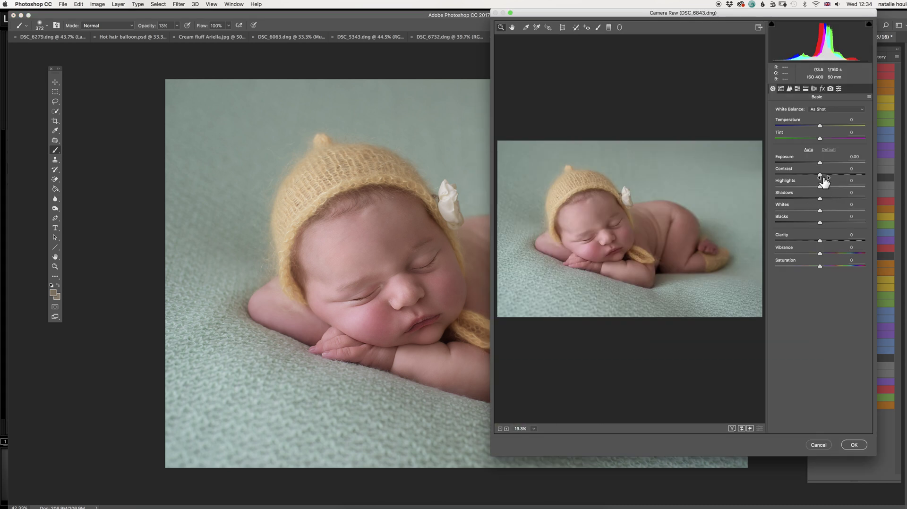
pyautogui.moveTo(823, 174); pyautogui.dragTo(829, 174)
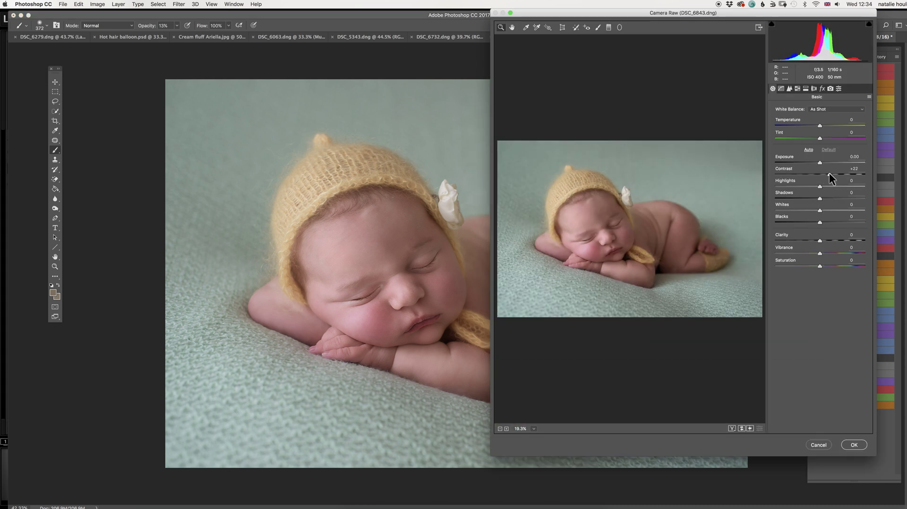
pyautogui.click(827, 197)
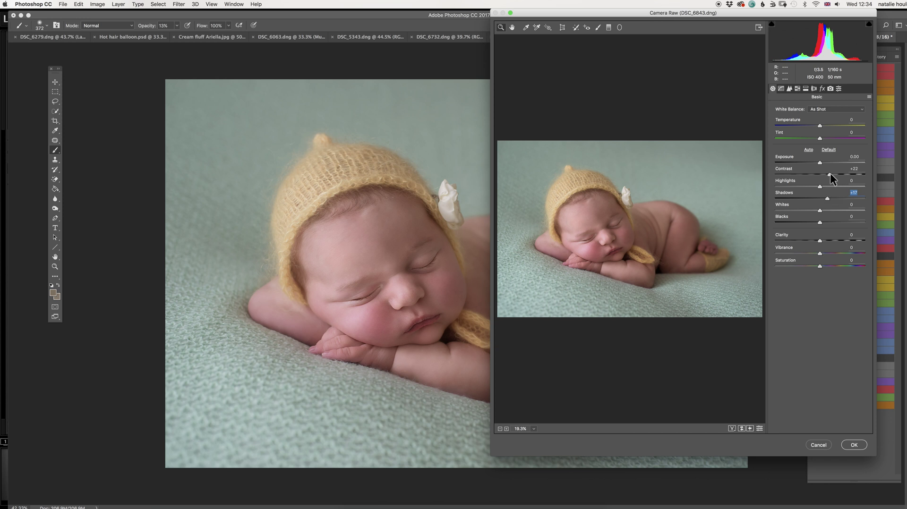
pyautogui.moveTo(829, 173); pyautogui.dragTo(835, 199)
pyautogui.click(854, 445)
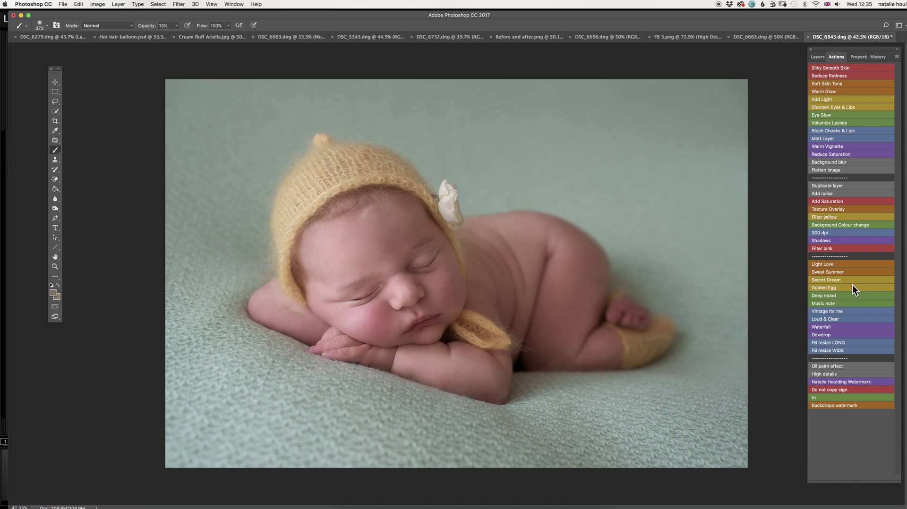
# - Try the Music note action on the portrait and delete its layer group
pyautogui.click(845, 303)
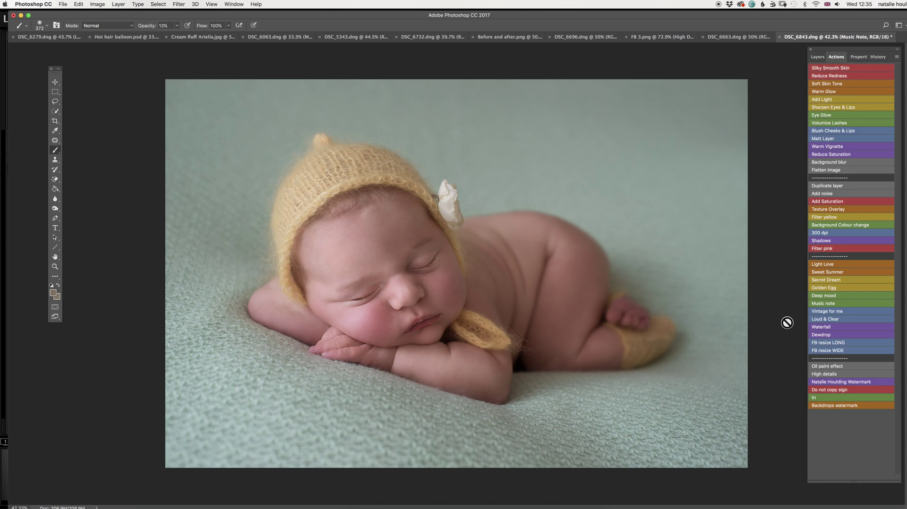
pyautogui.click(818, 57)
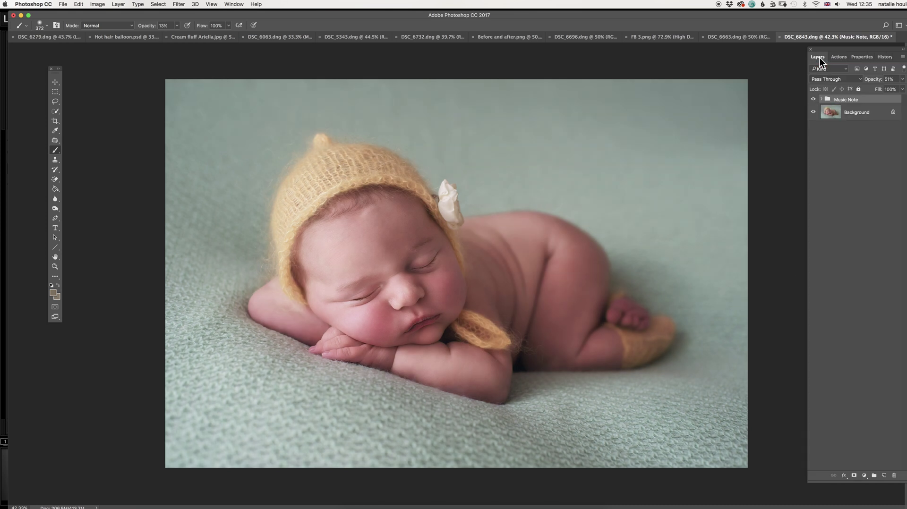
pyautogui.moveTo(882, 101); pyautogui.dragTo(896, 476)
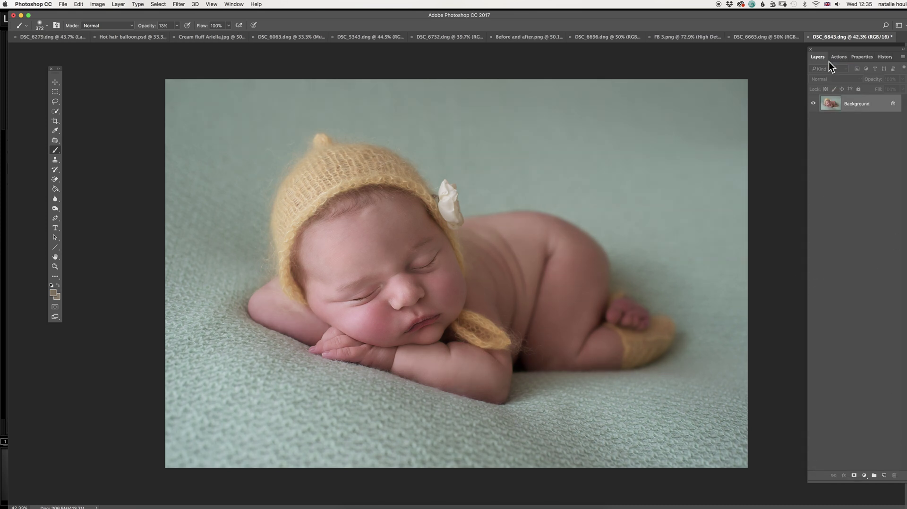
# - Run the Golden Egg action and lower the opacity of its layer group
pyautogui.click(839, 56)
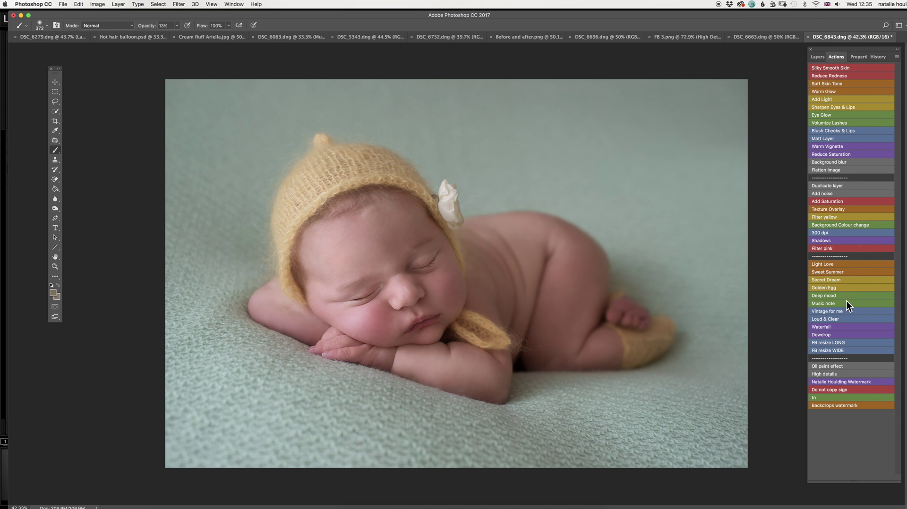
pyautogui.click(847, 287)
pyautogui.click(817, 57)
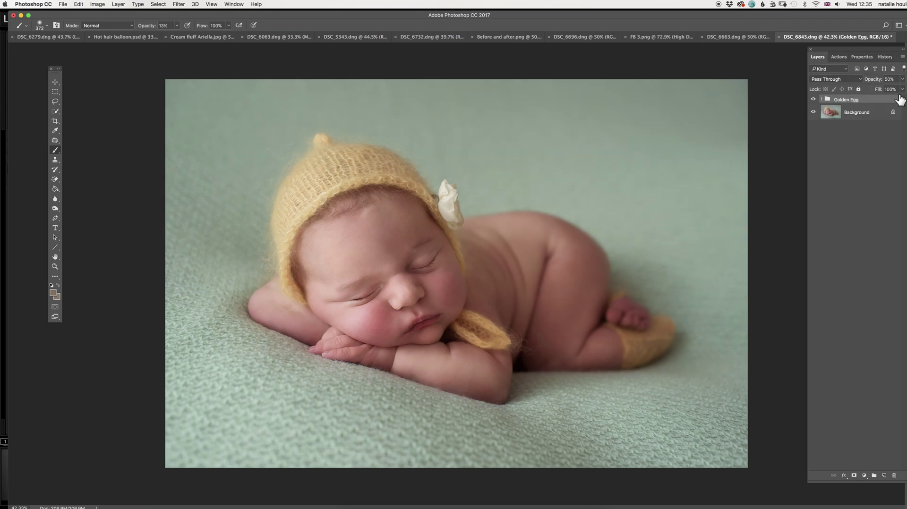
pyautogui.click(902, 79)
pyautogui.moveTo(884, 88); pyautogui.dragTo(852, 91)
# - Toggle the Golden Egg group's visibility to compare the effect, and flatten the image
pyautogui.click(813, 100)
pyautogui.click(813, 100)
pyautogui.click(838, 58)
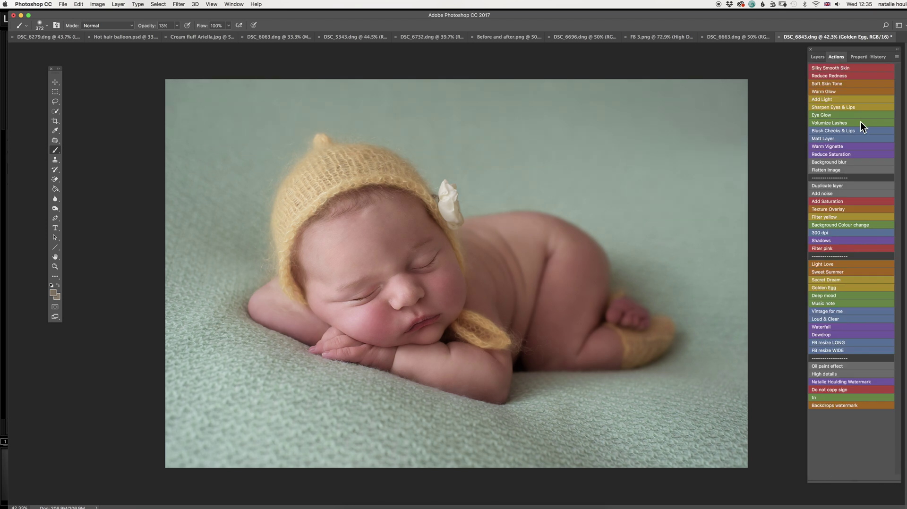
pyautogui.click(826, 169)
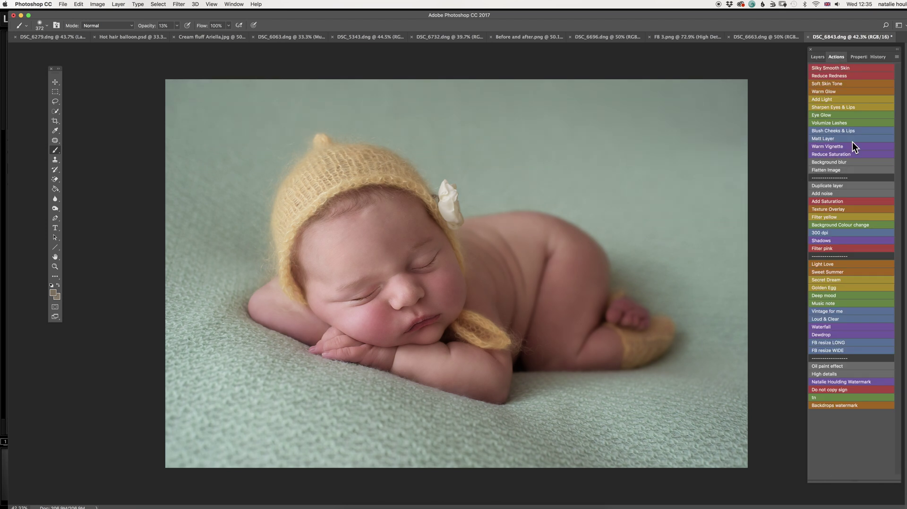
# - Run the Matt Layer action, expand its group, and enlarge the soft mask brush to 1978 px
pyautogui.click(830, 138)
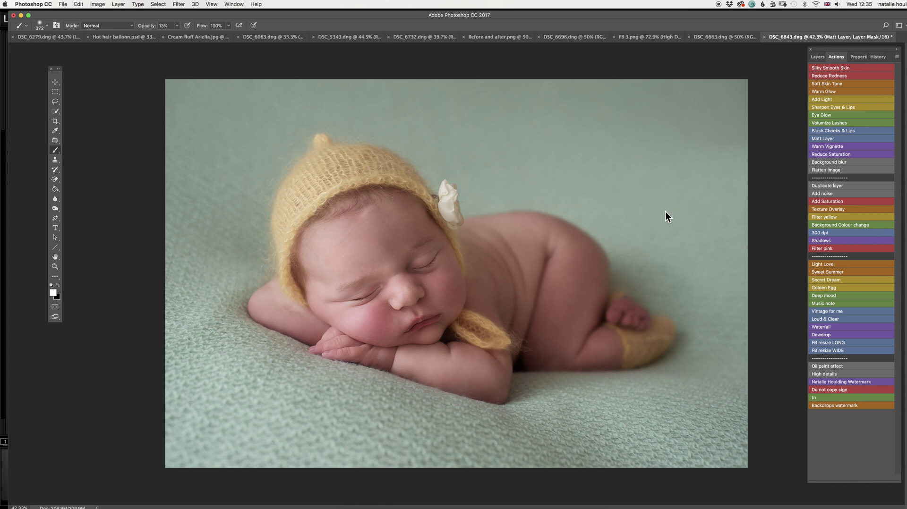
pyautogui.click(818, 58)
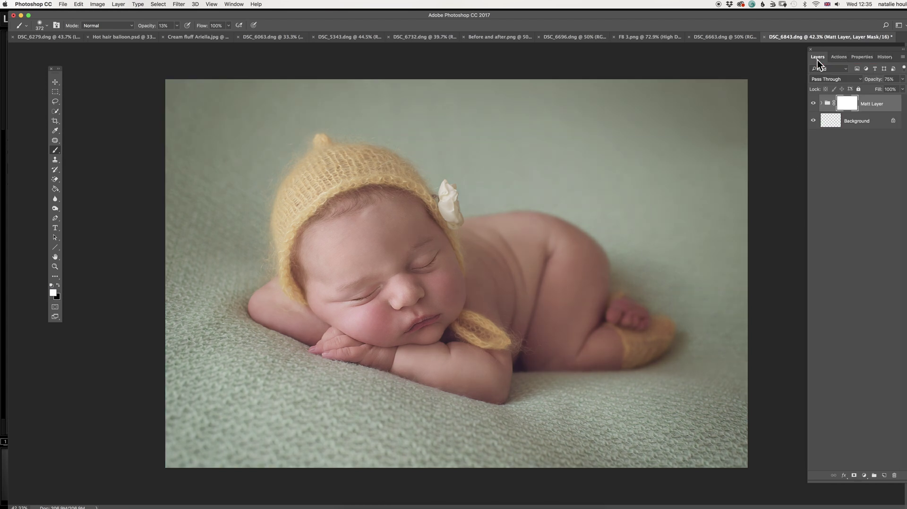
pyautogui.click(825, 104)
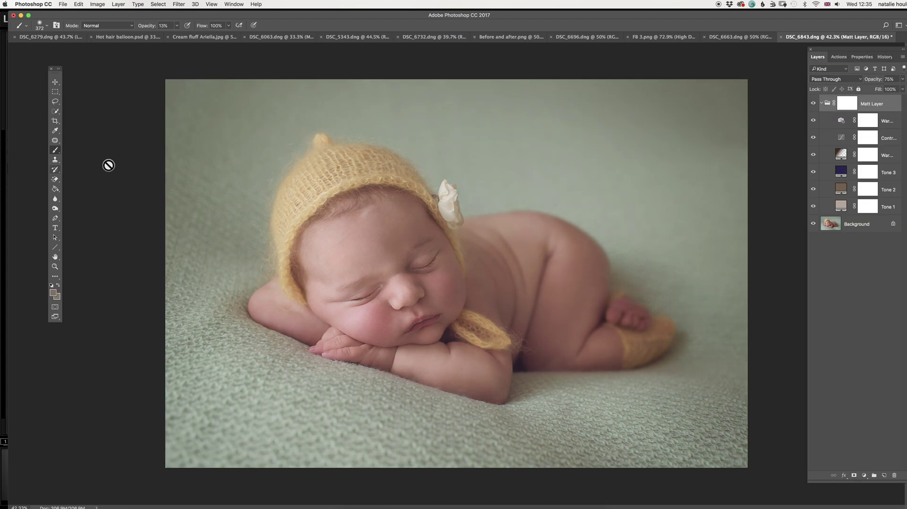
pyautogui.moveTo(870, 190); pyautogui.dragTo(868, 189)
pyautogui.rightClick(523, 190)
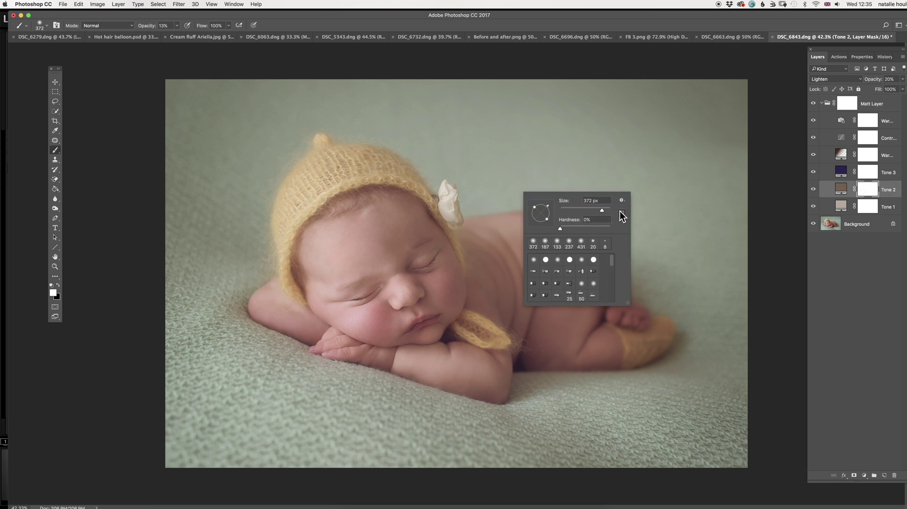
pyautogui.moveTo(608, 208); pyautogui.dragTo(624, 208)
pyautogui.click(824, 105)
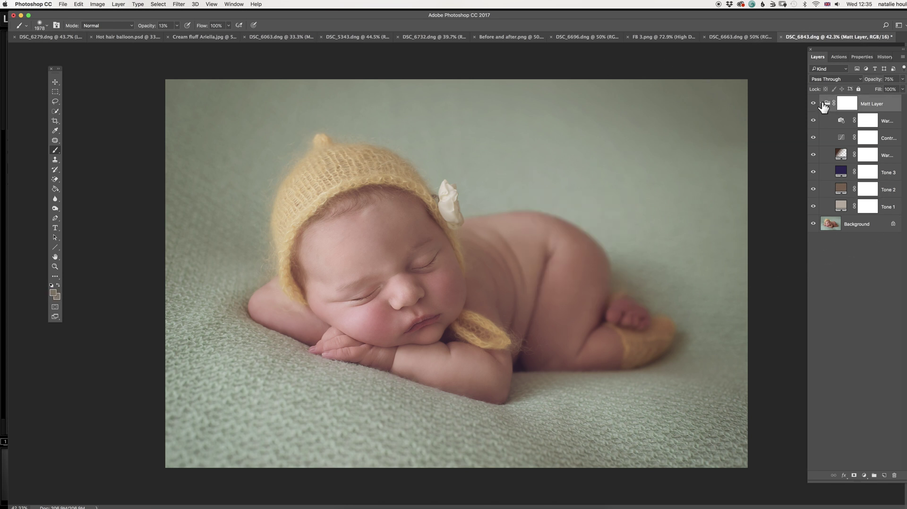
pyautogui.click(822, 104)
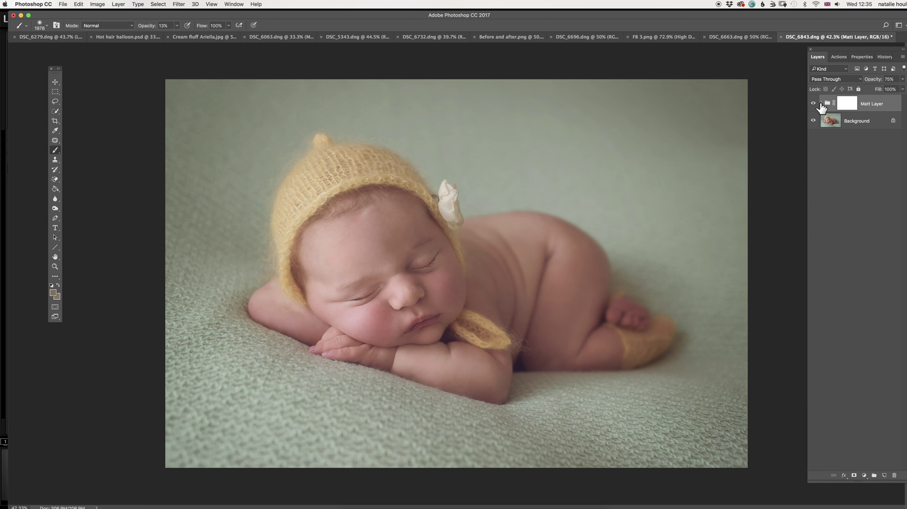
pyautogui.click(822, 103)
# - Paint black at 100% brush opacity over the baby on the Tone 2 and Tone 1 masks
pyautogui.click(872, 190)
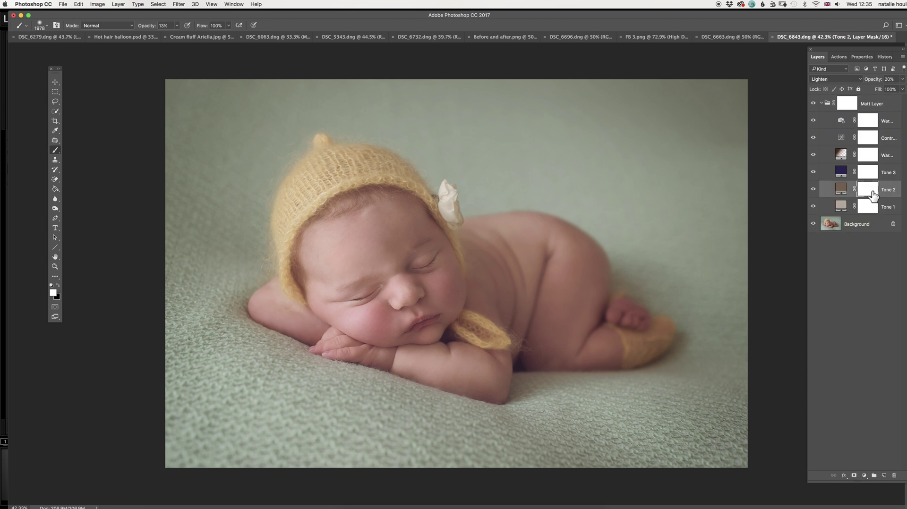
pyautogui.click(175, 25)
pyautogui.moveTo(175, 35); pyautogui.dragTo(249, 35)
pyautogui.press('x')
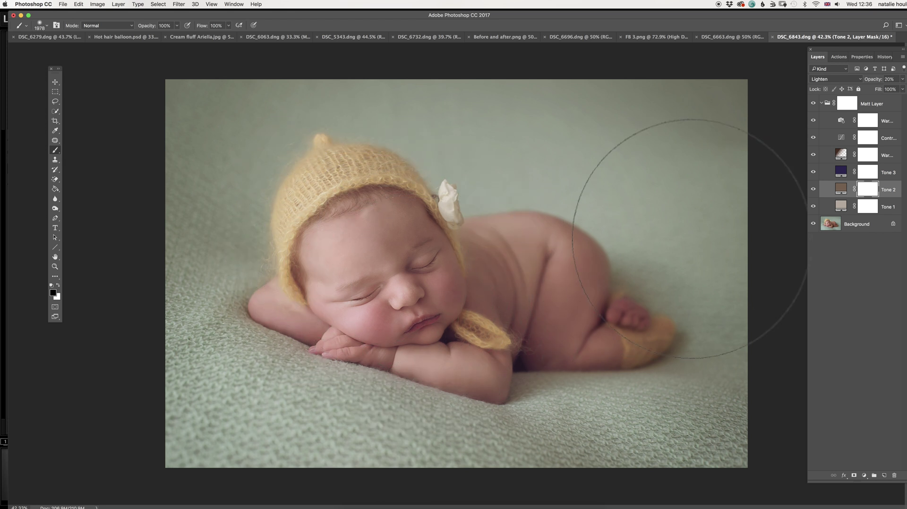
pyautogui.click(868, 208)
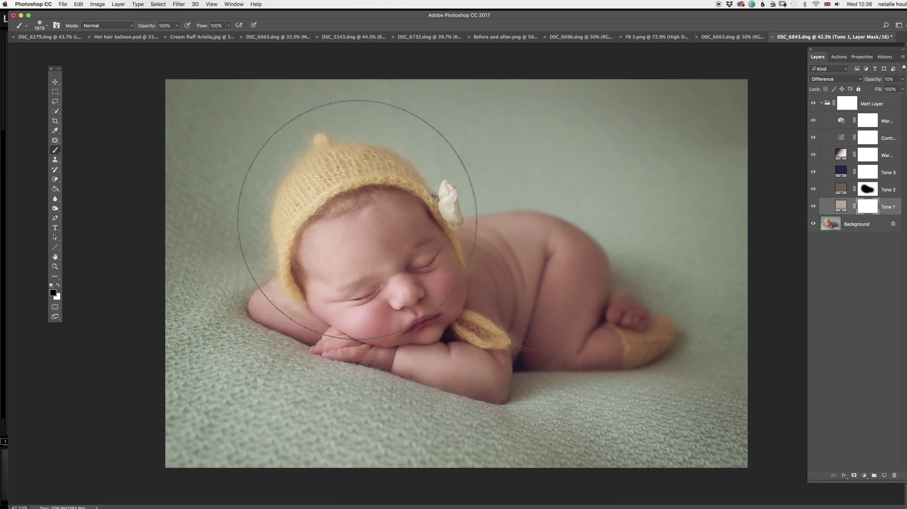
pyautogui.click(395, 282)
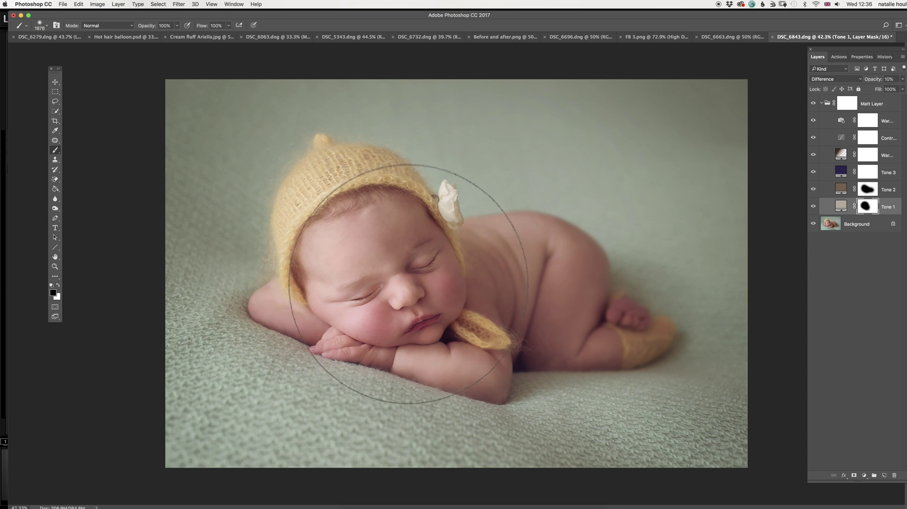
# - Paint black over the face on the Contrast layer's mask, toggling the layer's visibility to compare
pyautogui.click(813, 139)
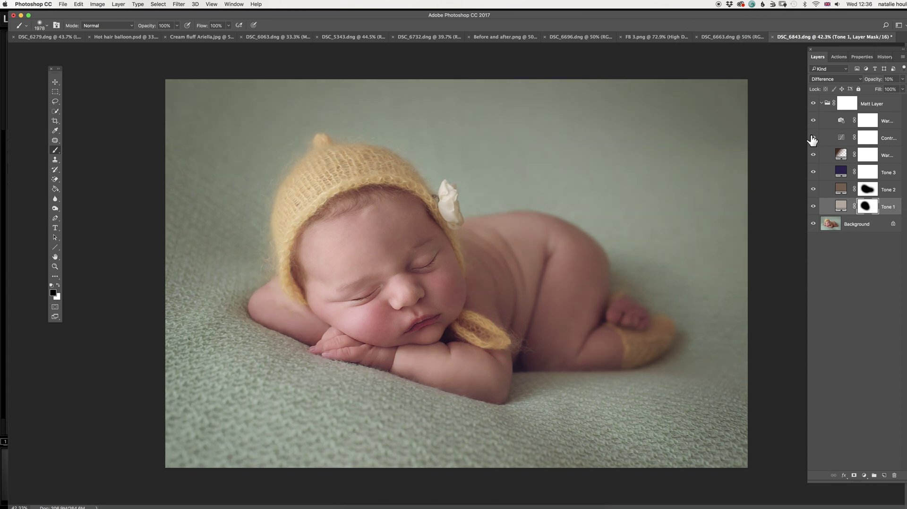
pyautogui.click(813, 139)
pyautogui.click(868, 143)
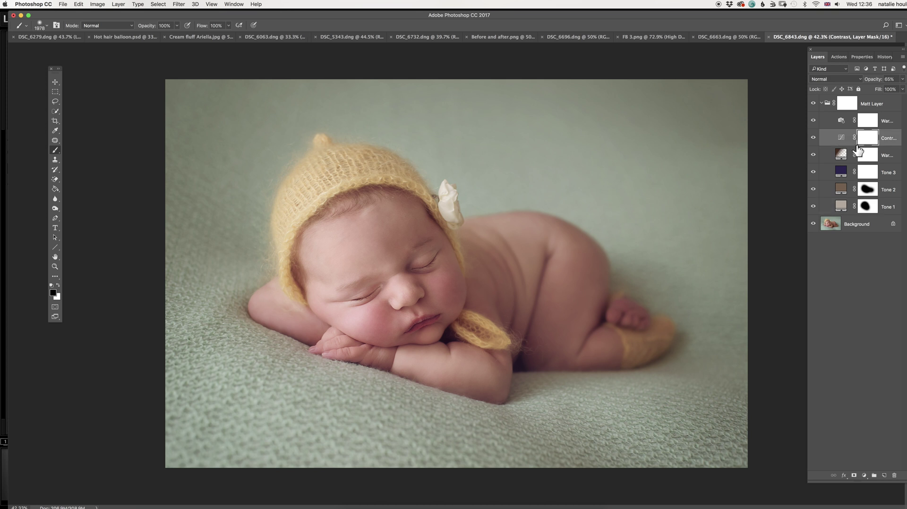
pyautogui.click(334, 289)
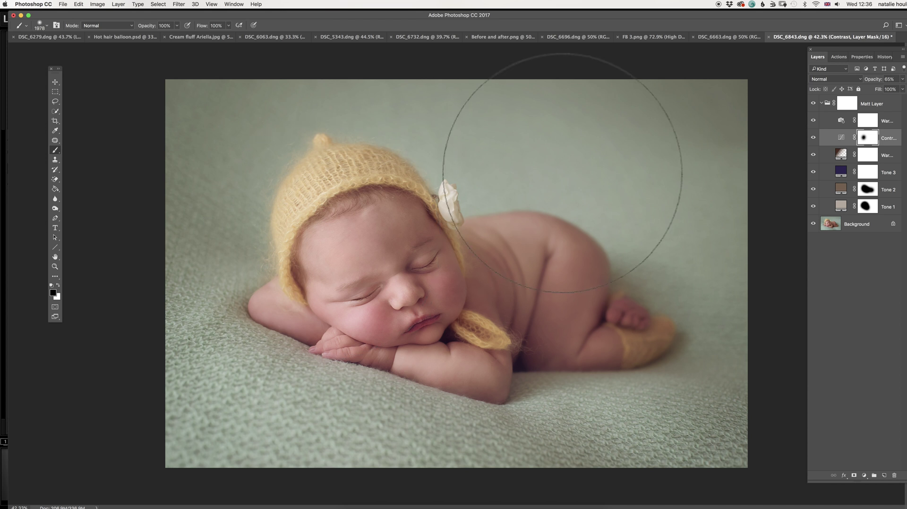
pyautogui.click(813, 138)
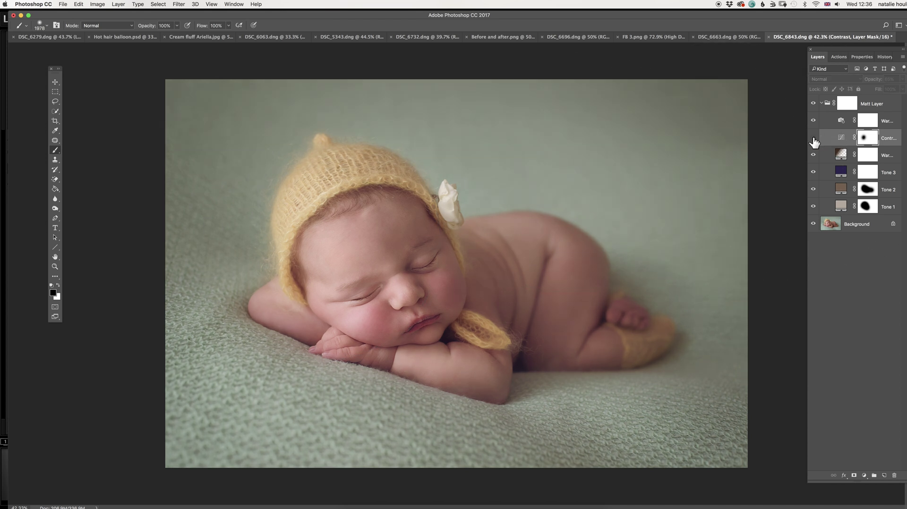
pyautogui.click(813, 138)
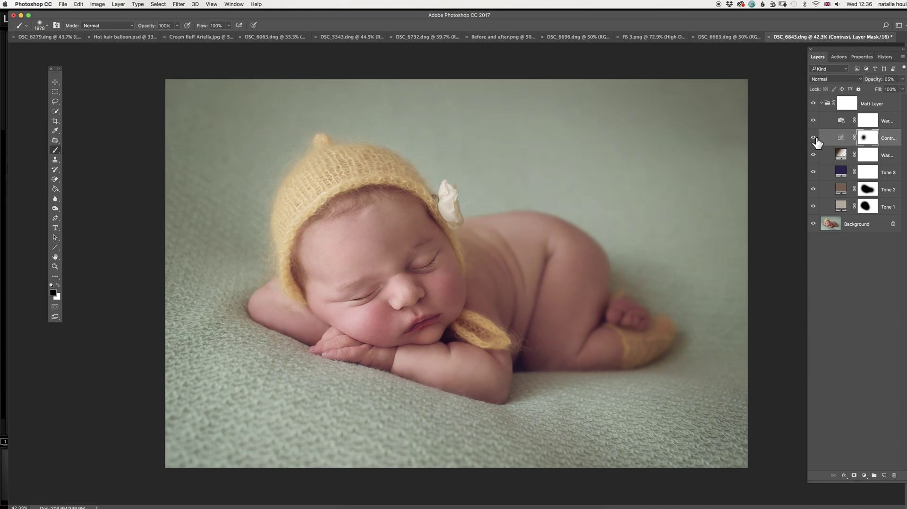
# - Collapse the Matt Layer group, toggle its visibility to compare the effect, and flatten the image
pyautogui.click(823, 106)
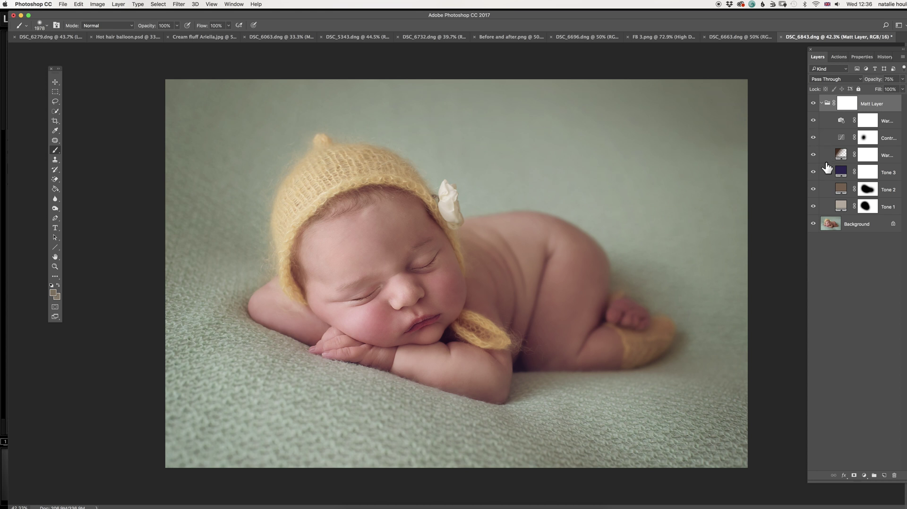
pyautogui.click(821, 103)
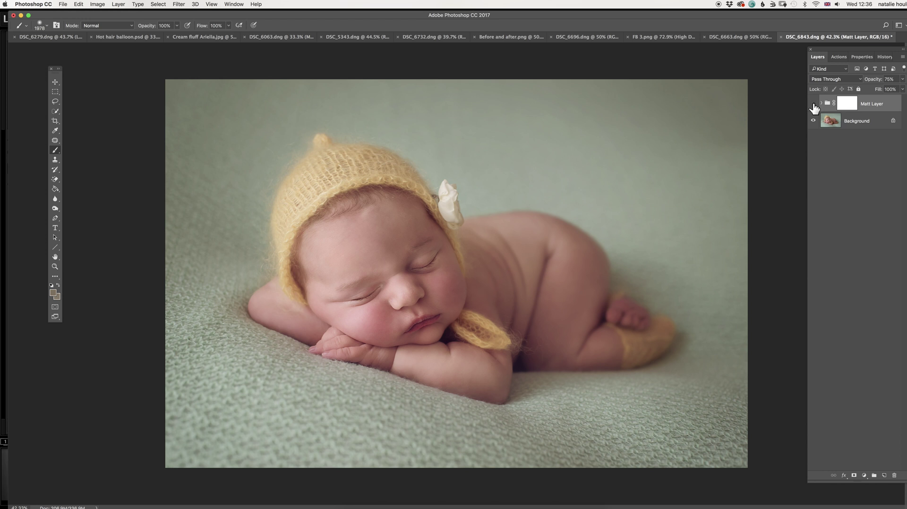
pyautogui.click(813, 103)
pyautogui.click(813, 104)
pyautogui.click(813, 103)
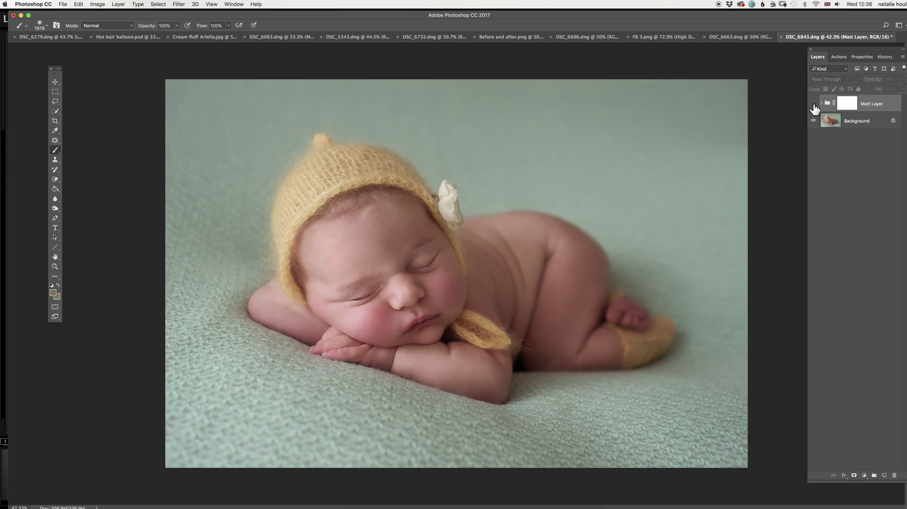
pyautogui.click(814, 104)
pyautogui.click(838, 54)
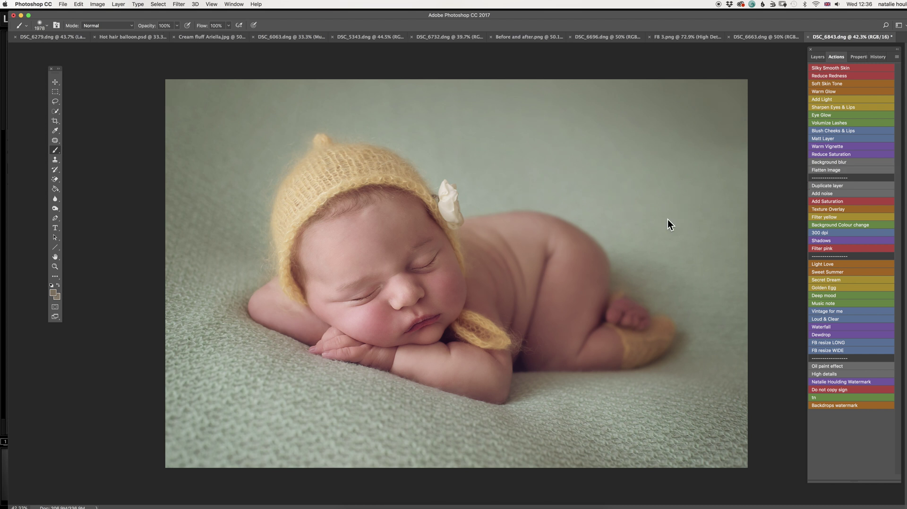
# - Run the High details action, flatten the image, and take a history snapshot of the result
pyautogui.click(834, 375)
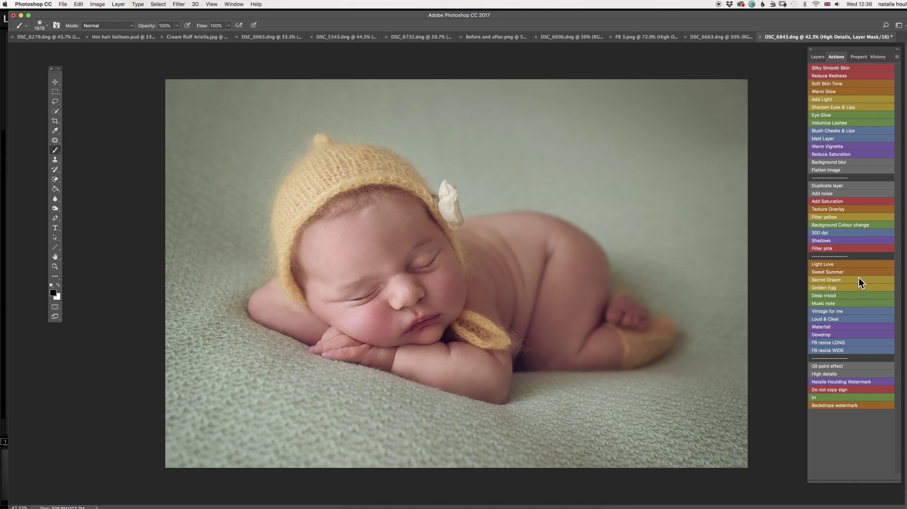
pyautogui.click(831, 170)
pyautogui.click(877, 57)
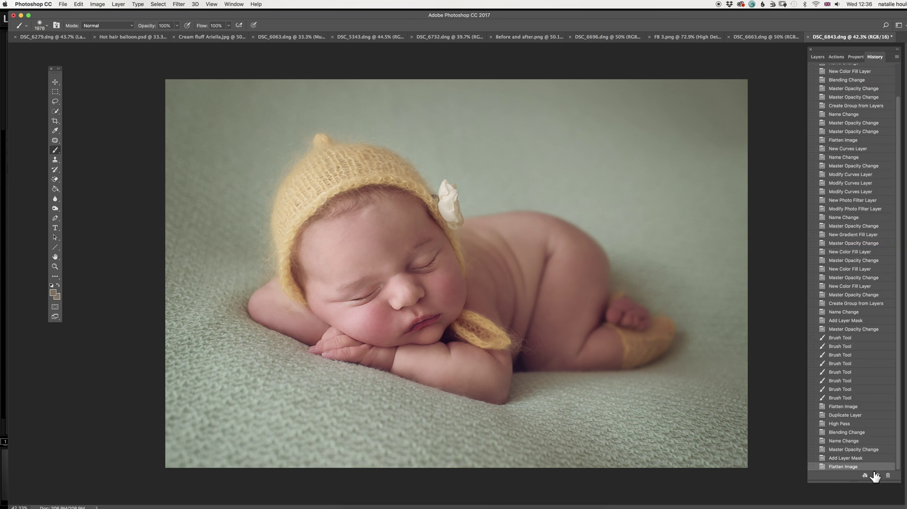
# - Switch repeatedly between the original DSC_6843.dng state and Snapshot 1 to compare the portrait before and after retouching
pyautogui.moveTo(898, 454); pyautogui.dragTo(904, 363)
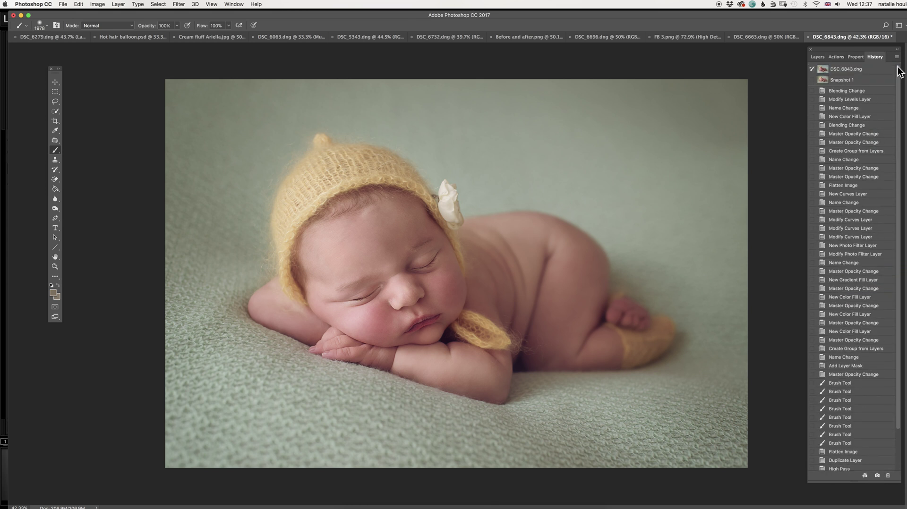
pyautogui.click(846, 69)
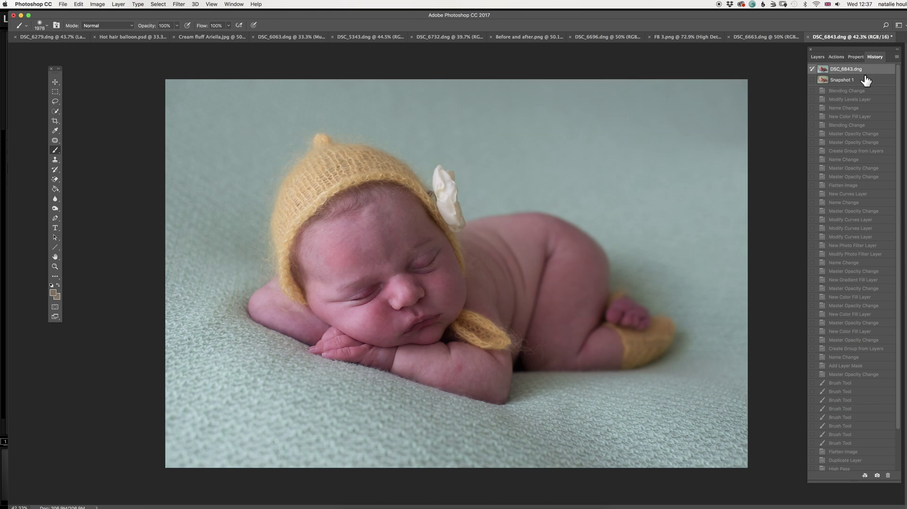
pyautogui.scroll(3, 411, 251)
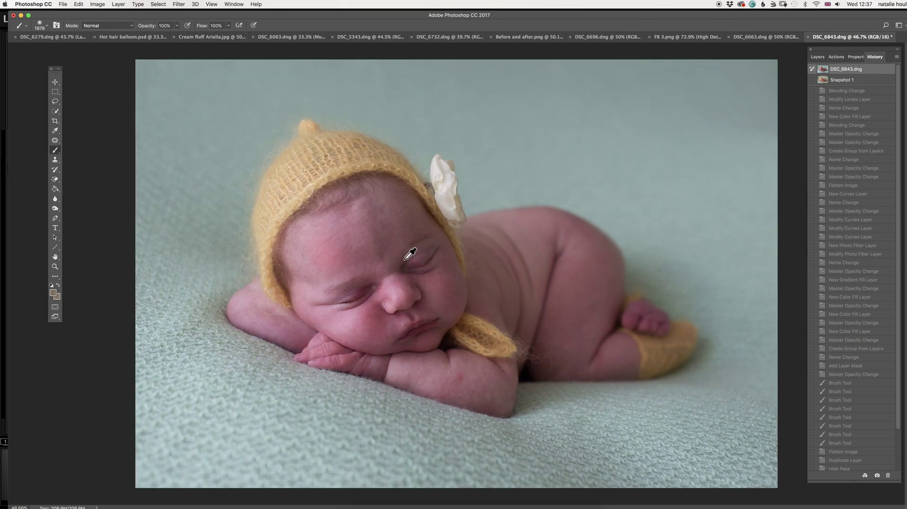
pyautogui.click(861, 84)
pyautogui.click(867, 70)
pyautogui.click(865, 83)
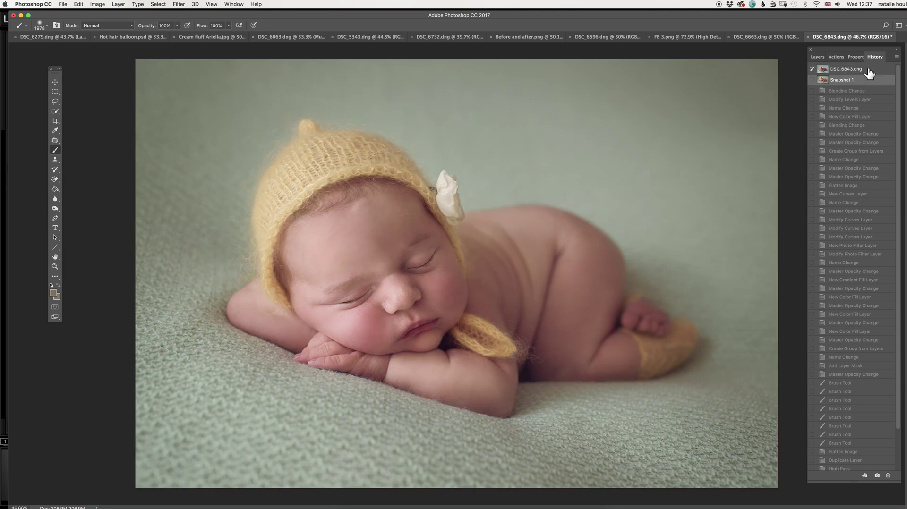
pyautogui.click(868, 70)
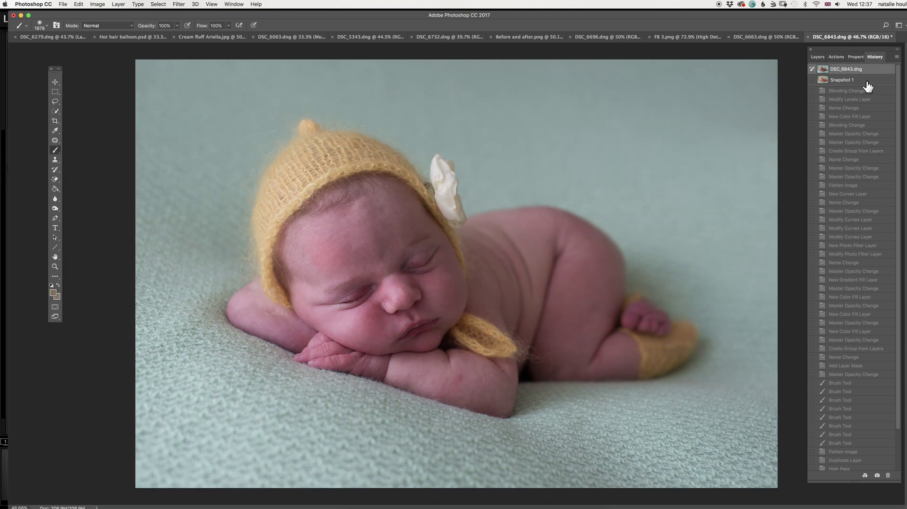
pyautogui.click(868, 84)
pyautogui.click(869, 71)
pyautogui.click(866, 82)
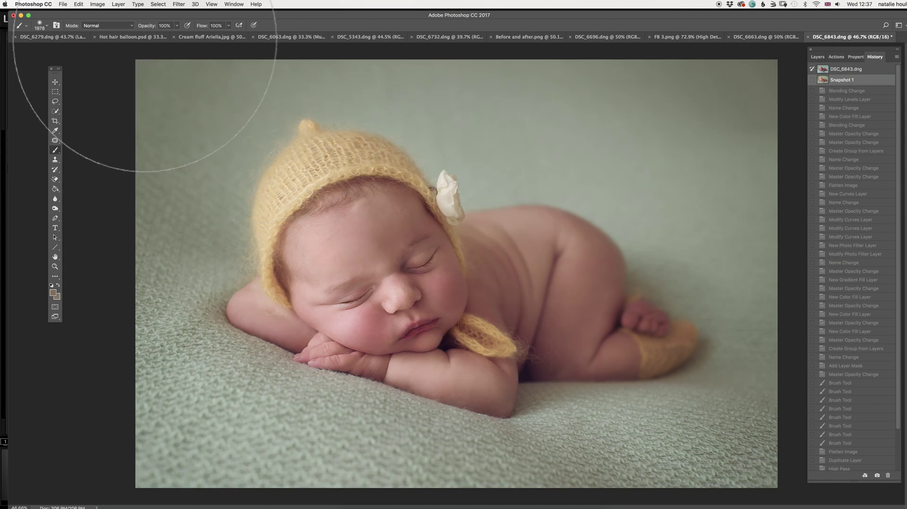
# - Try a Camera Raw Filter adjustment, view the original DSC_6843.dng state, and return to Snapshot 1
pyautogui.click(180, 5)
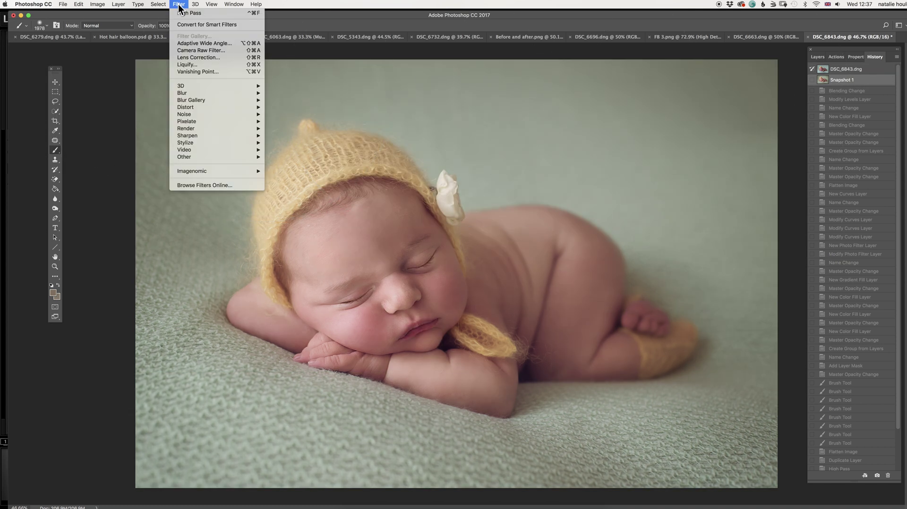
pyautogui.click(227, 50)
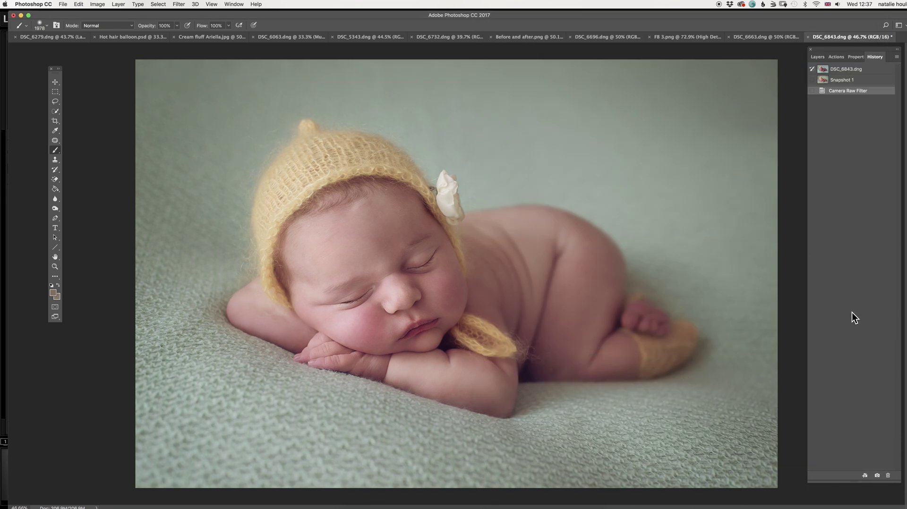
pyautogui.click(855, 72)
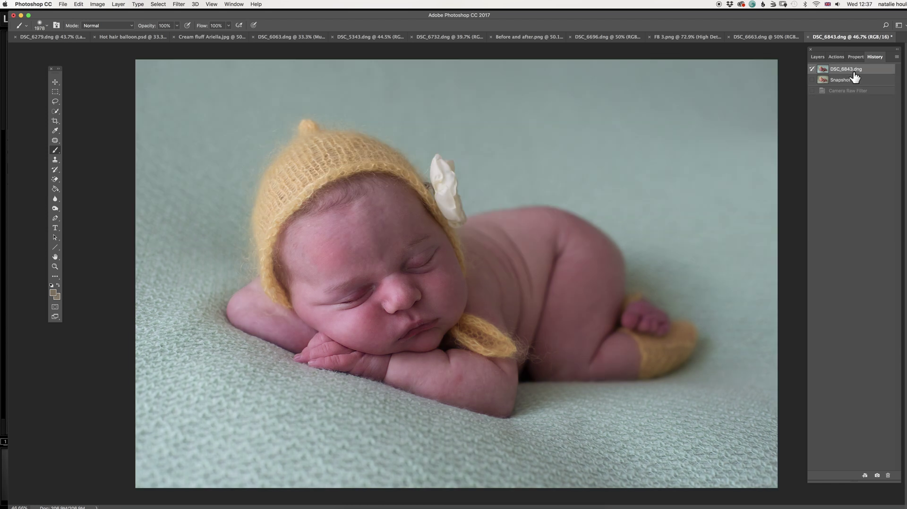
pyautogui.click(853, 81)
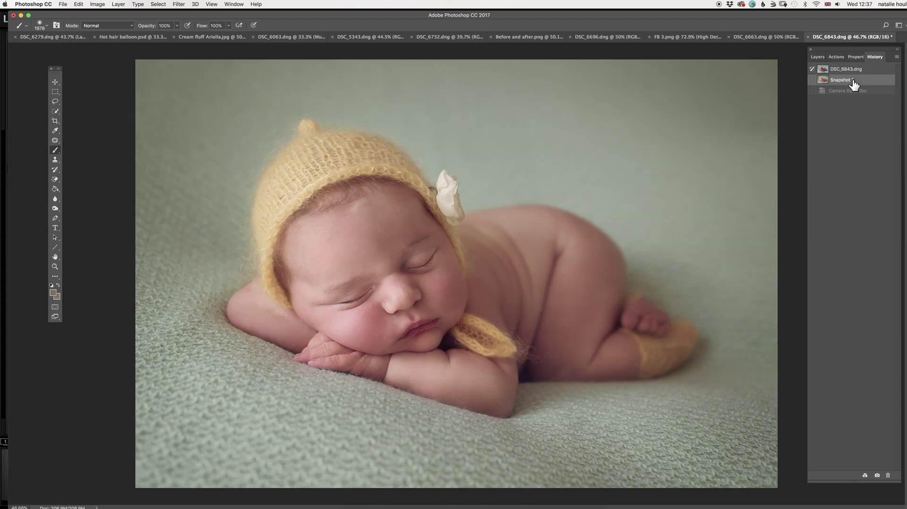
# - Convert the Background layer for Smart Filters
pyautogui.click(818, 57)
pyautogui.click(177, 4)
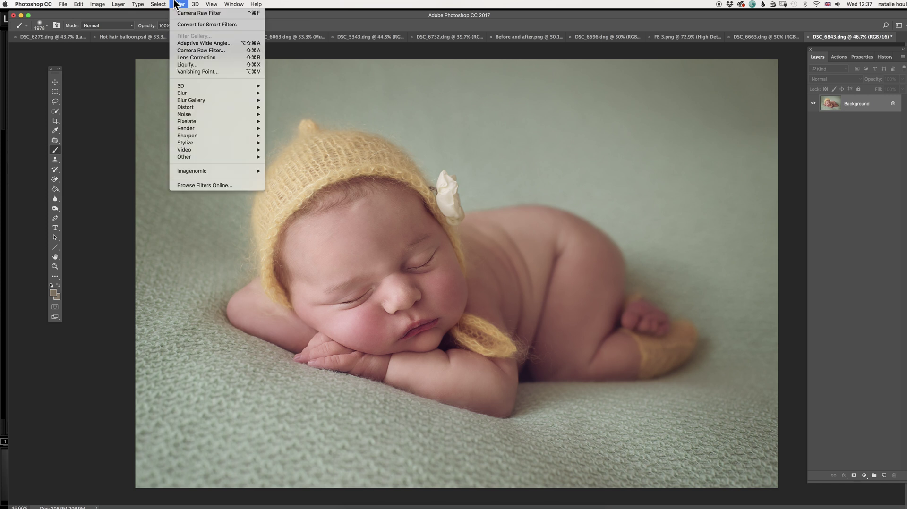
pyautogui.click(202, 24)
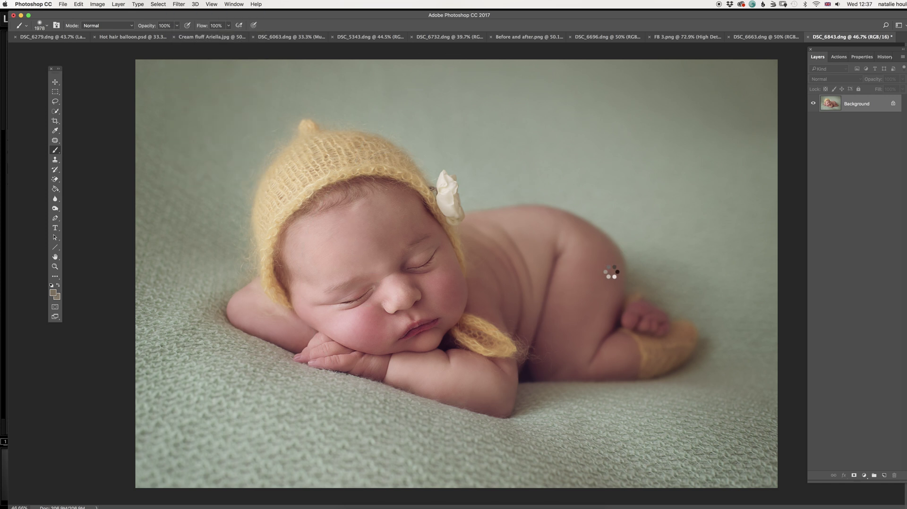